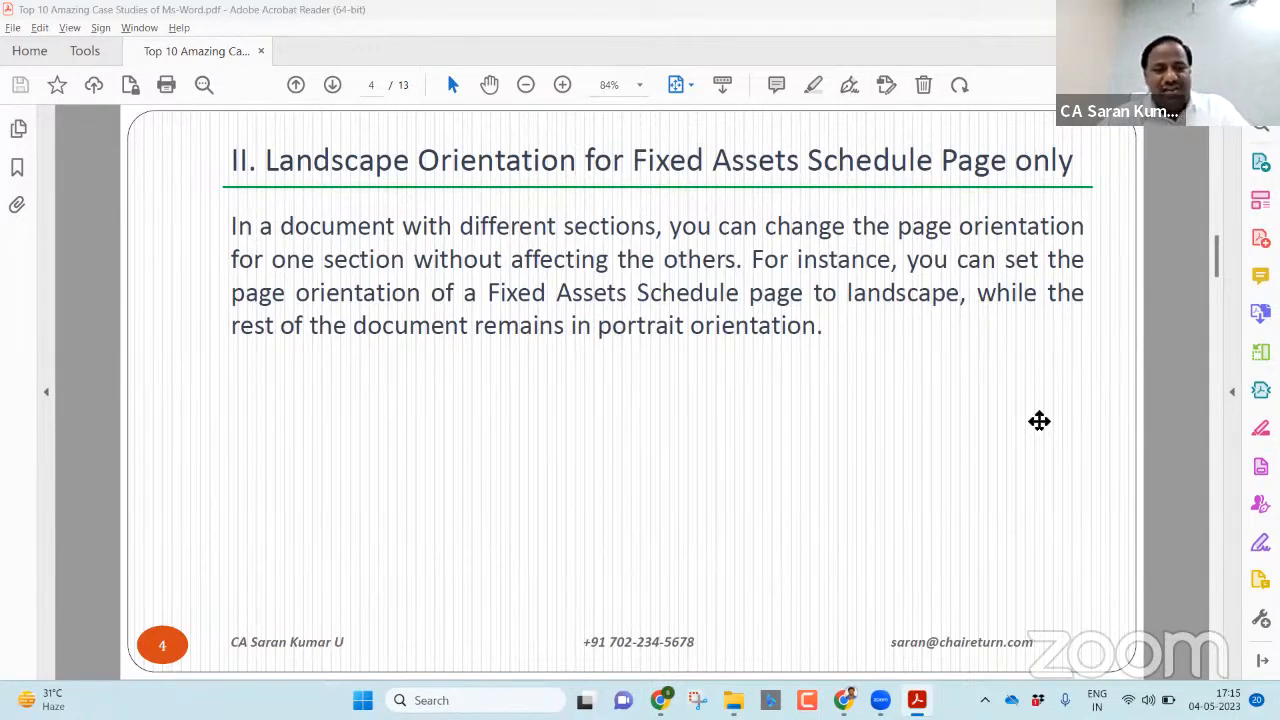
- Switch to Word and create a new blank document
{"action": "key", "text": "alt+Tab"}
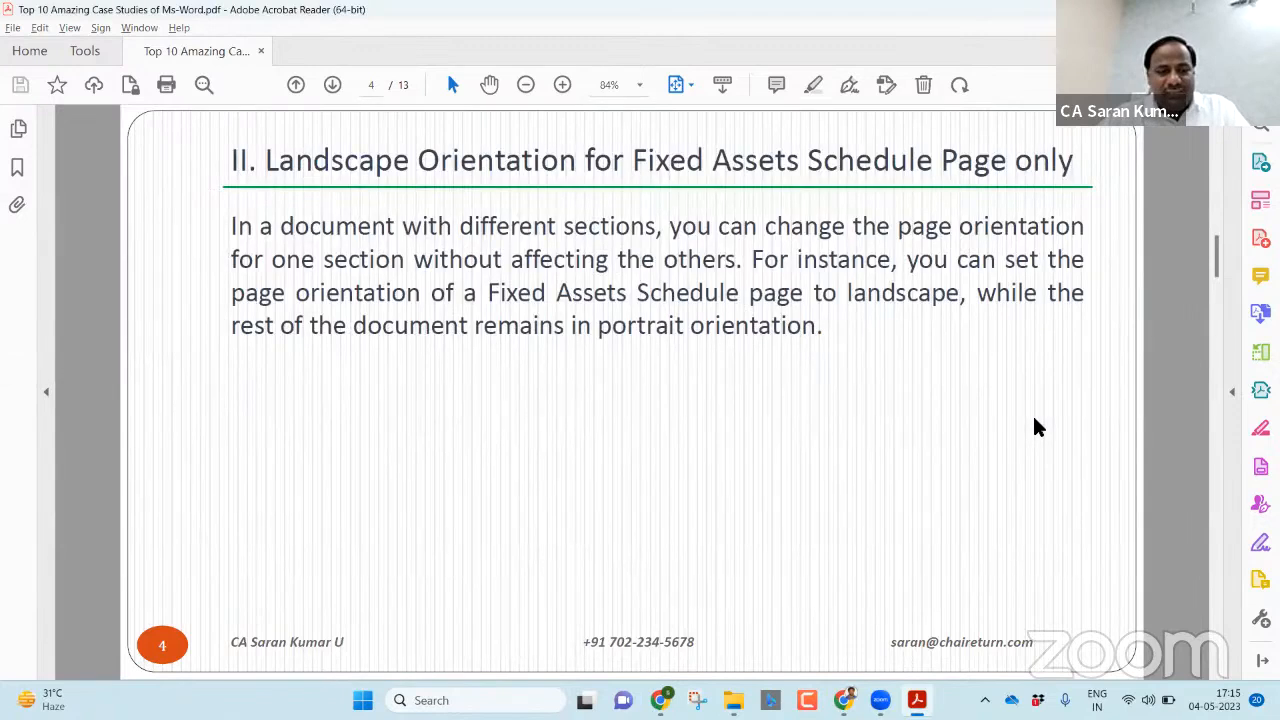
{"action": "key", "text": "super"}
{"action": "type", "text": "word"}
{"action": "key", "text": "Return"}
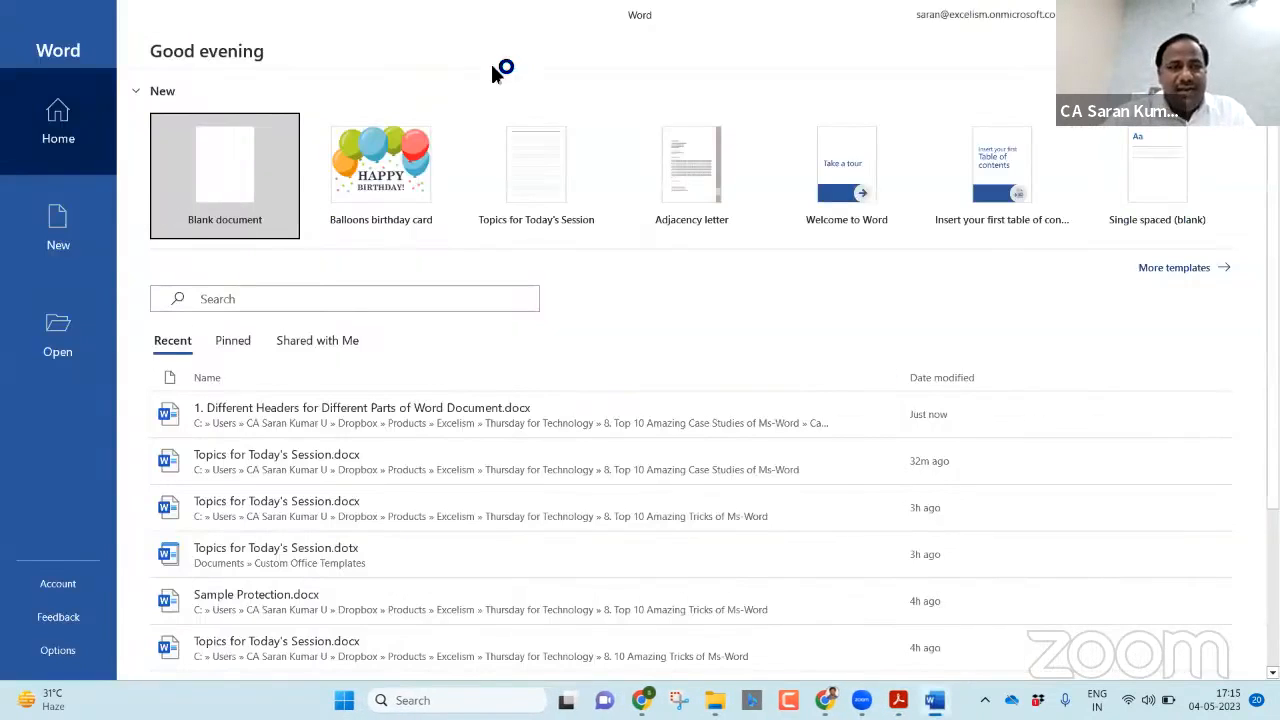
{"action": "left_click", "coordinate": [231, 184]}
- Fill the document with sample text using the formula =rand(100)
{"action": "type", "text": "=rand("}
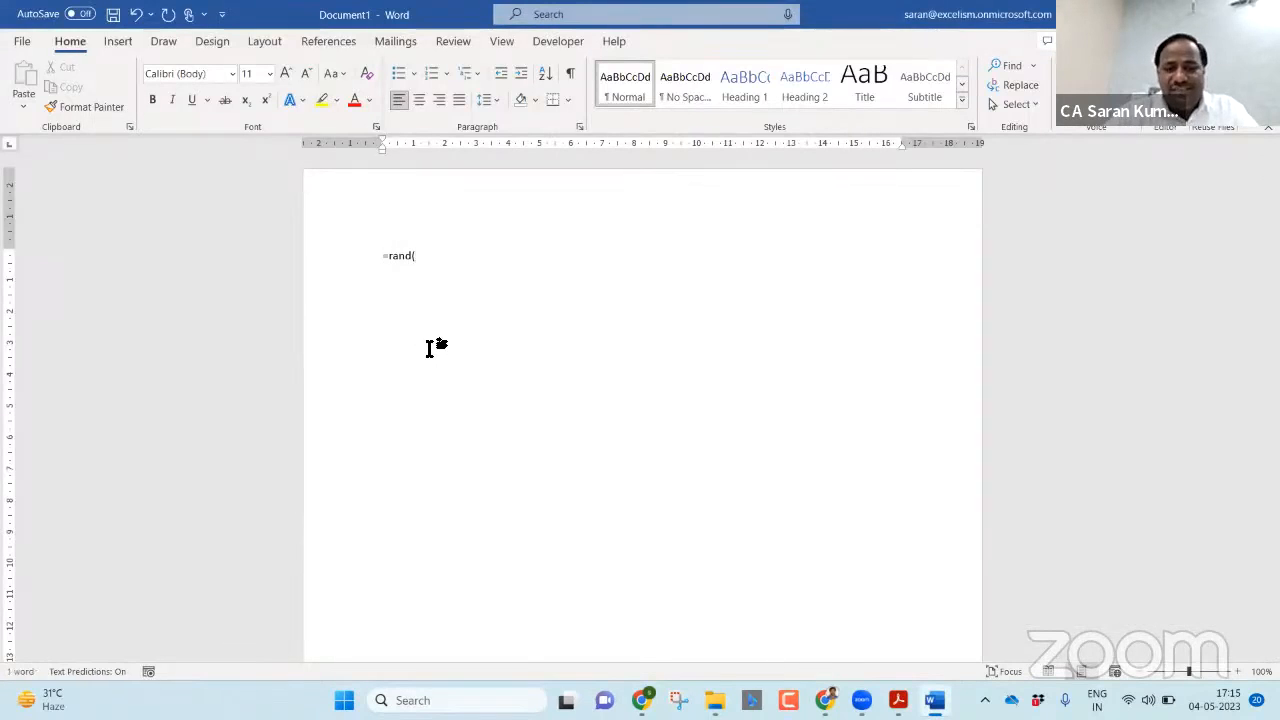
{"action": "type", "text": "100)"}
{"action": "key", "text": "Return"}
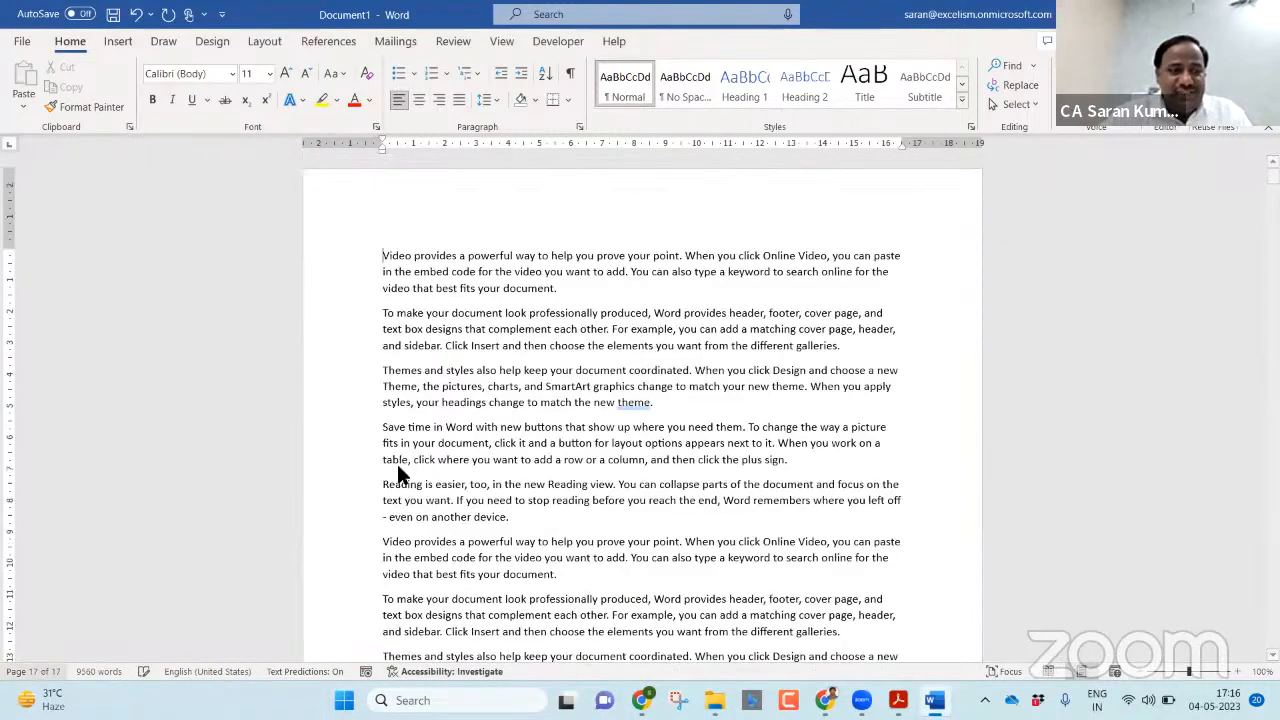
- Start saving the document and browse to Thursday for Technology, the "8. Top 10 Amazing Case Studies" folder and its Case Studies subfolder
{"action": "key", "text": "F12"}
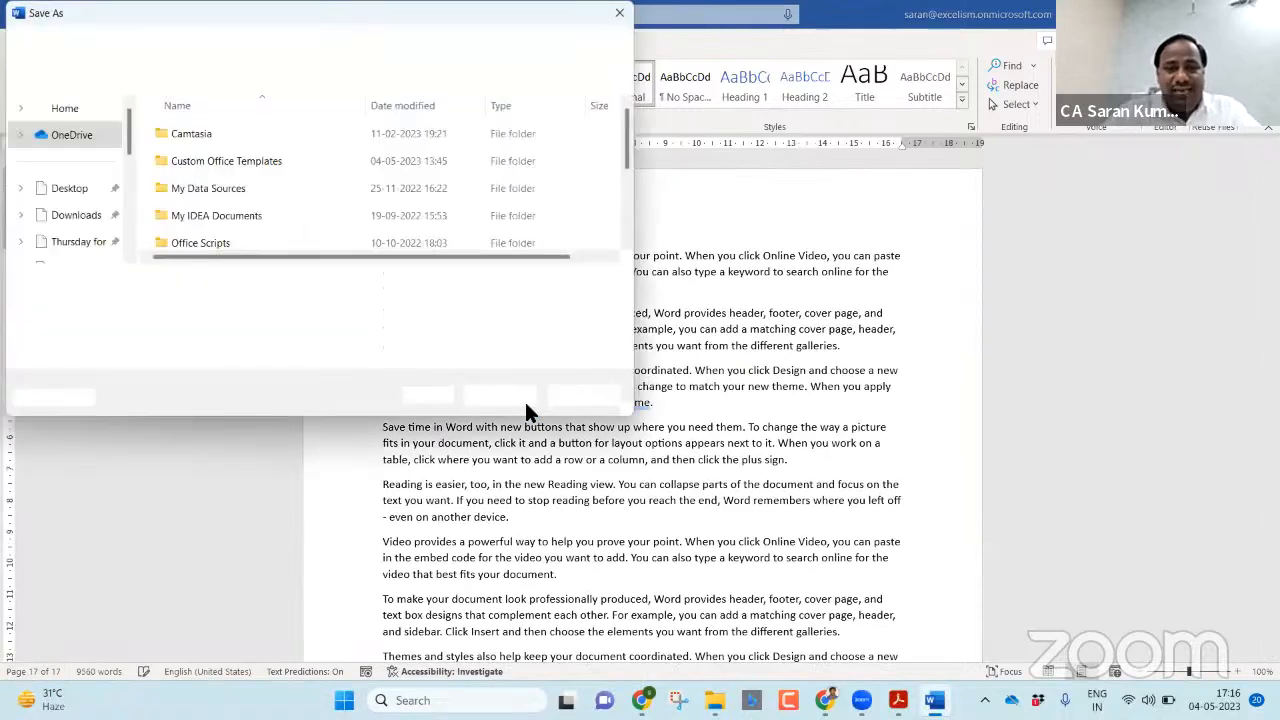
{"action": "key", "text": "Return"}
{"action": "key", "text": "F12"}
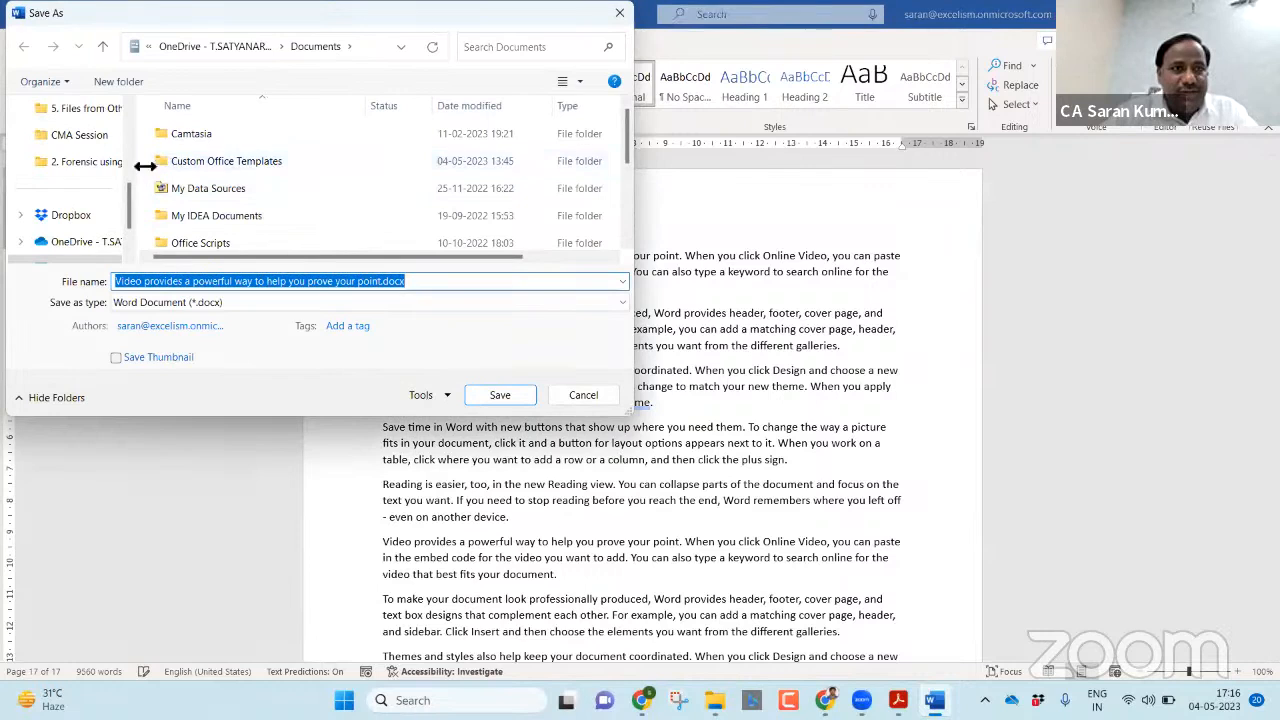
{"action": "scroll", "coordinate": [127, 165], "scroll_direction": "up", "scroll_amount": 5}
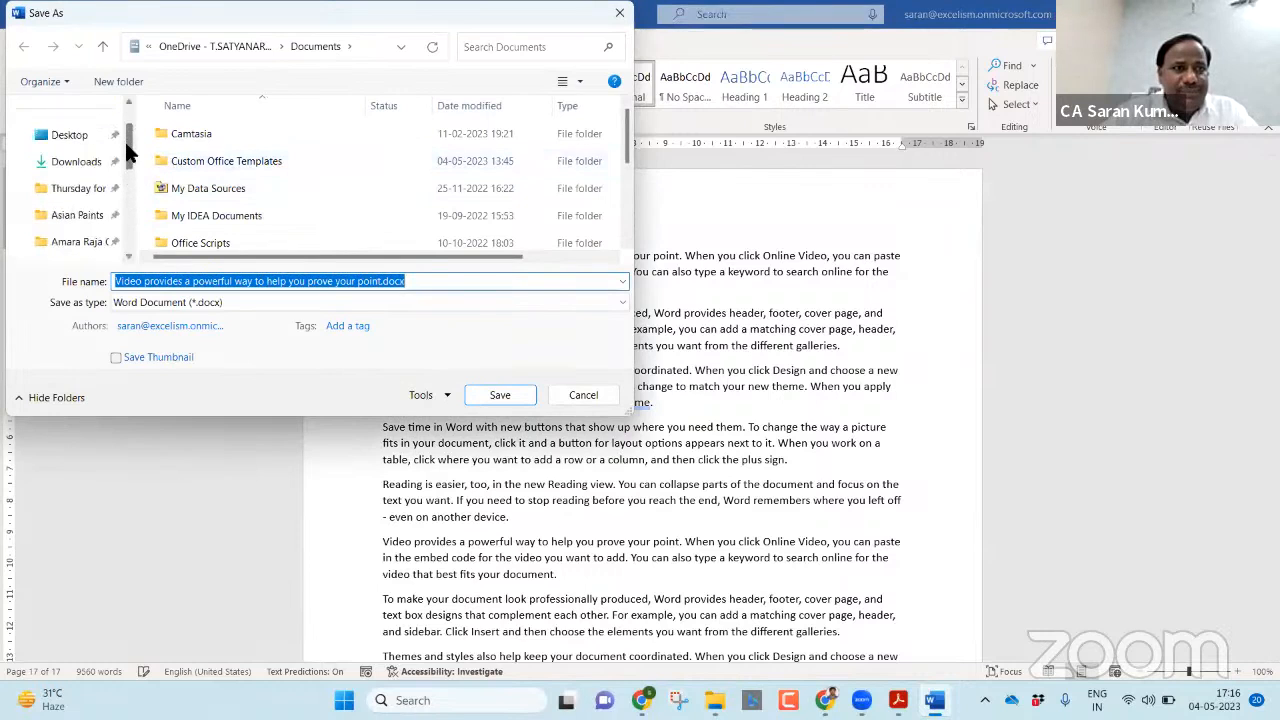
{"action": "left_click", "coordinate": [80, 190]}
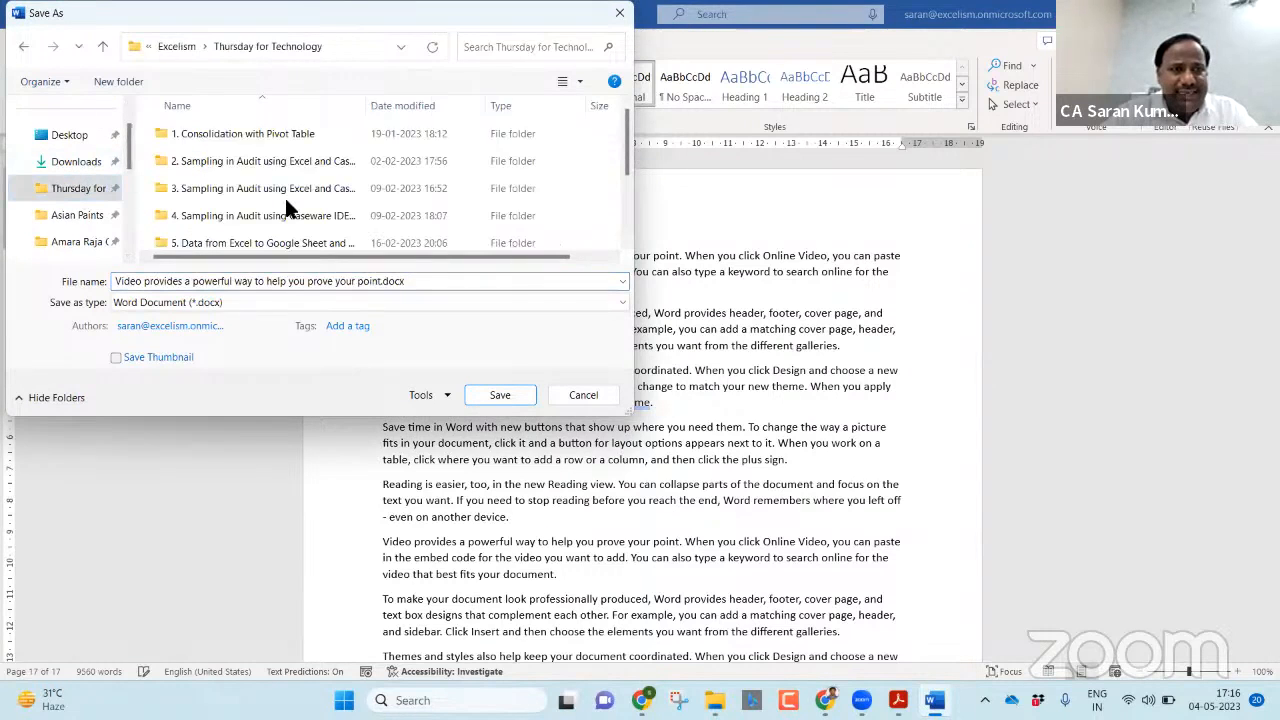
{"action": "left_click", "coordinate": [335, 228]}
{"action": "key", "text": "Down"}
{"action": "key", "text": "Down"}
{"action": "key", "text": "Down"}
{"action": "key", "text": "Down"}
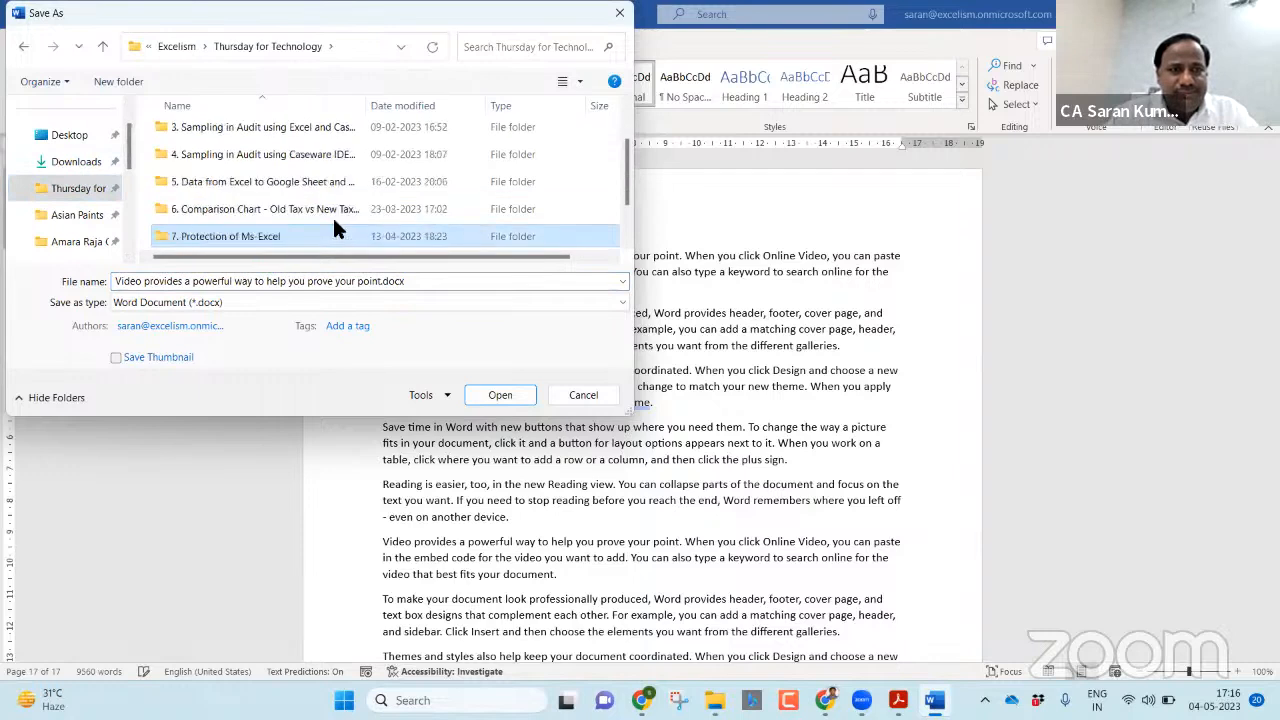
{"action": "key", "text": "Return"}
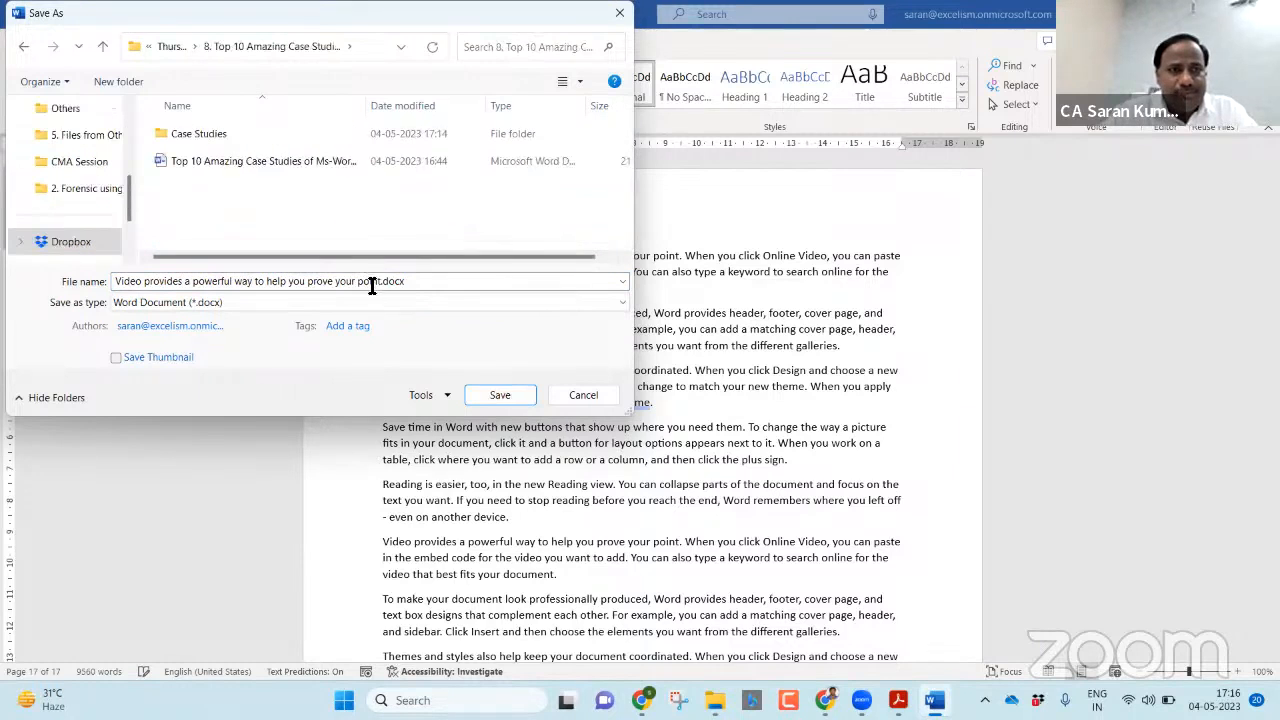
{"action": "double_click", "coordinate": [209, 133]}
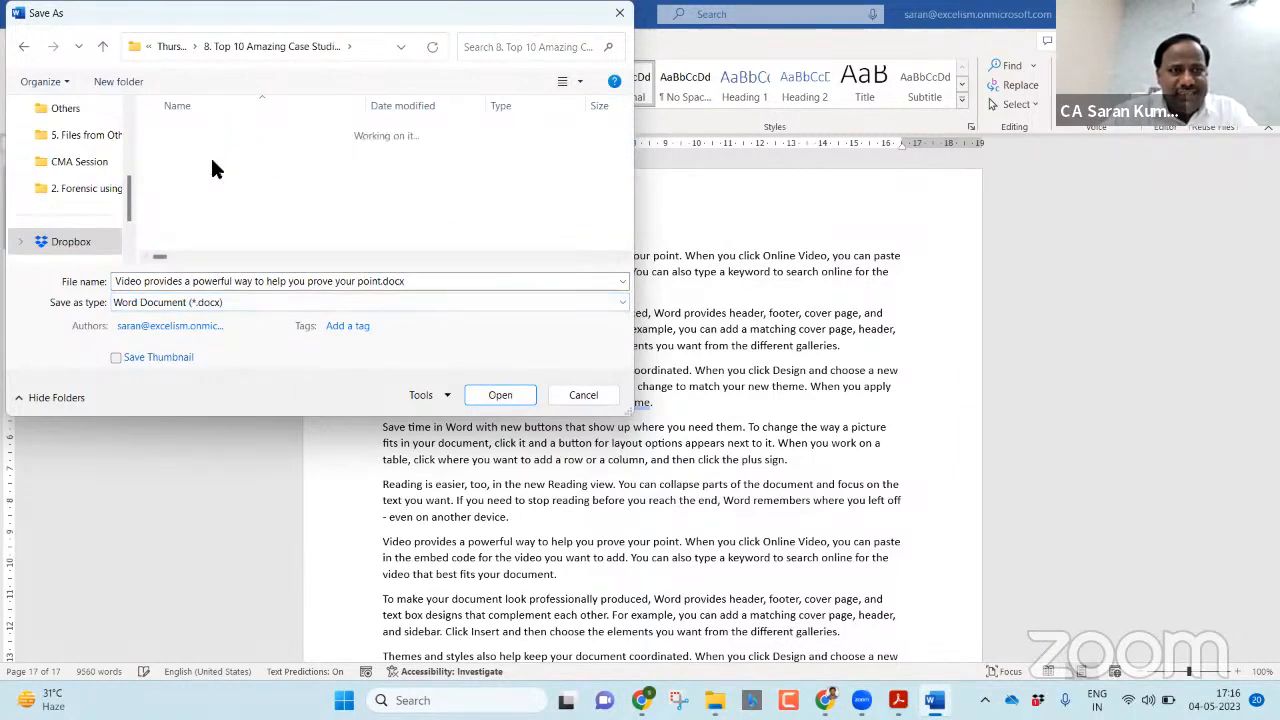
- Save the document there as a Word file named "2. Landscape Orientation for Fixed Assets Schedule"
{"action": "left_click", "coordinate": [277, 286]}
{"action": "type", "text": "2."}
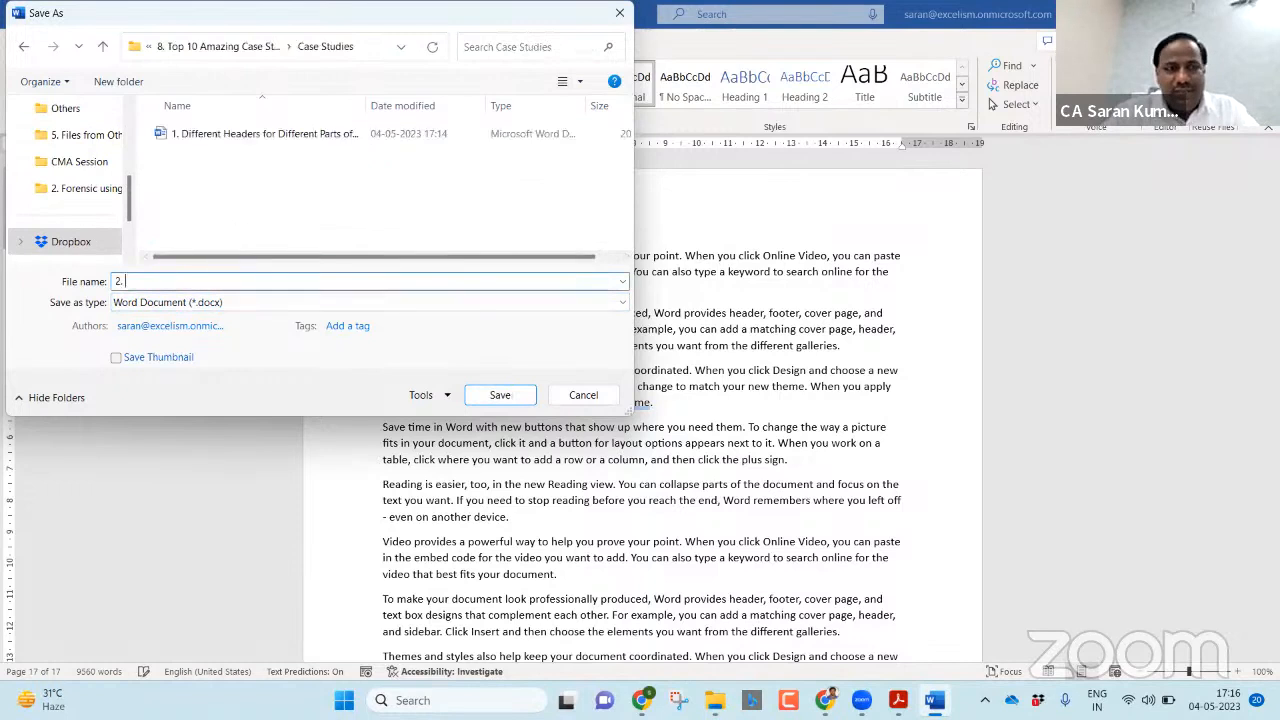
{"action": "type", "text": " Landscap"}
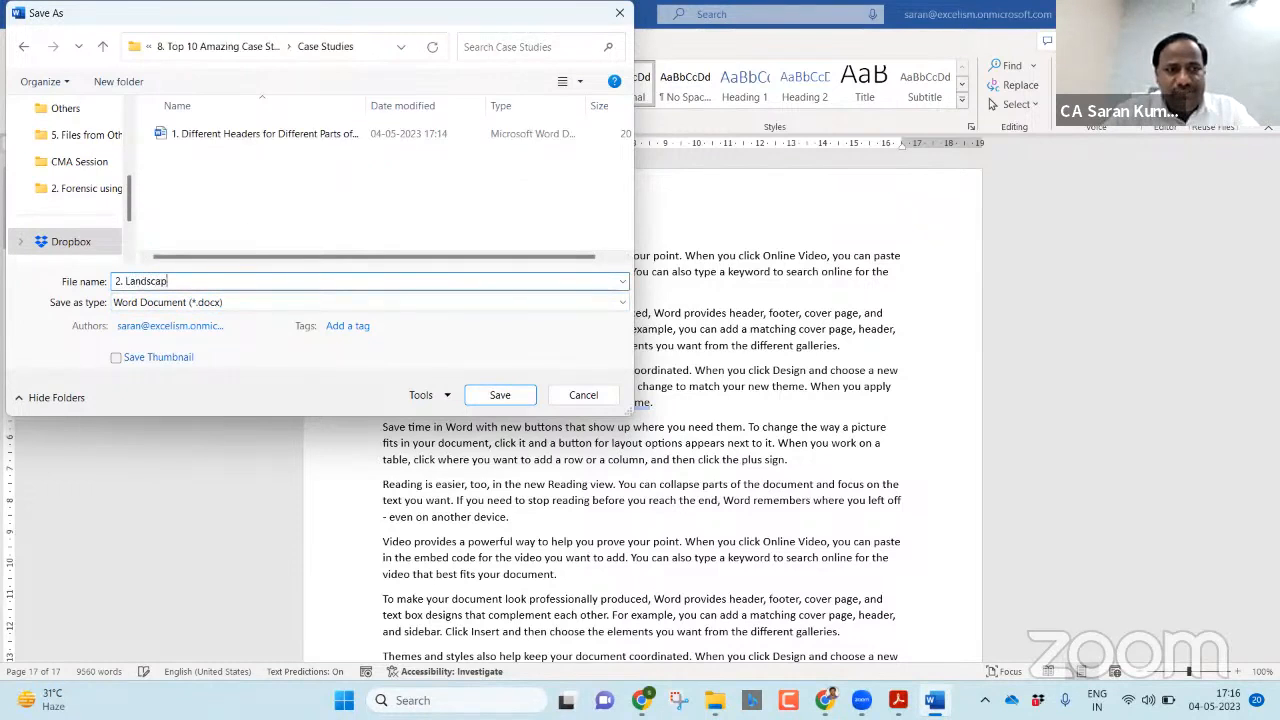
{"action": "type", "text": "e Orientatio"}
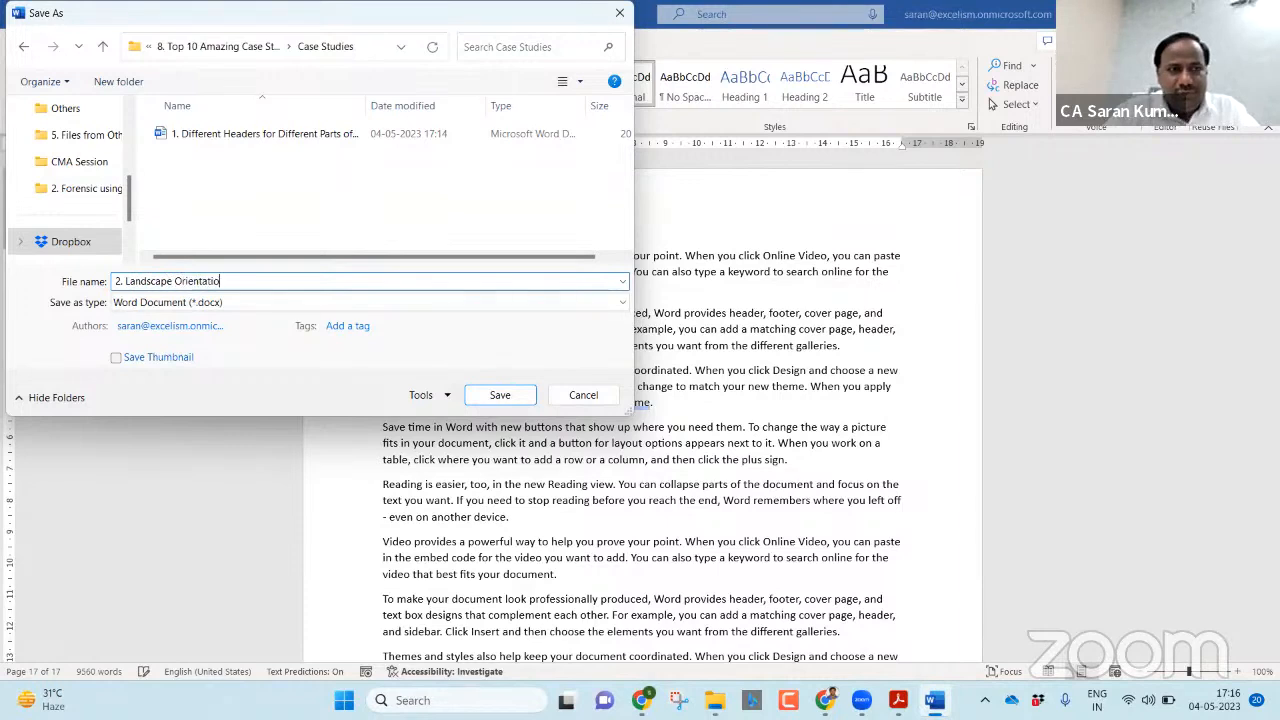
{"action": "type", "text": "n for fixed As"}
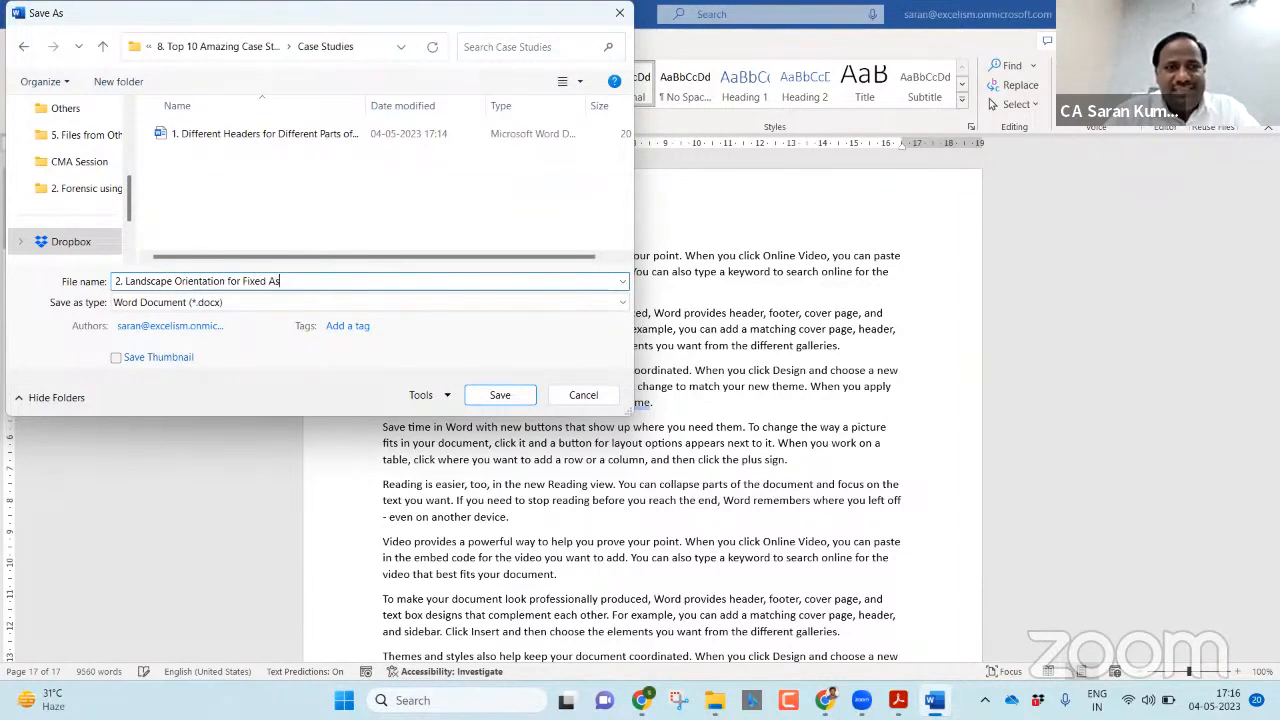
{"action": "type", "text": "sets Schedule"}
{"action": "key", "text": "Return"}
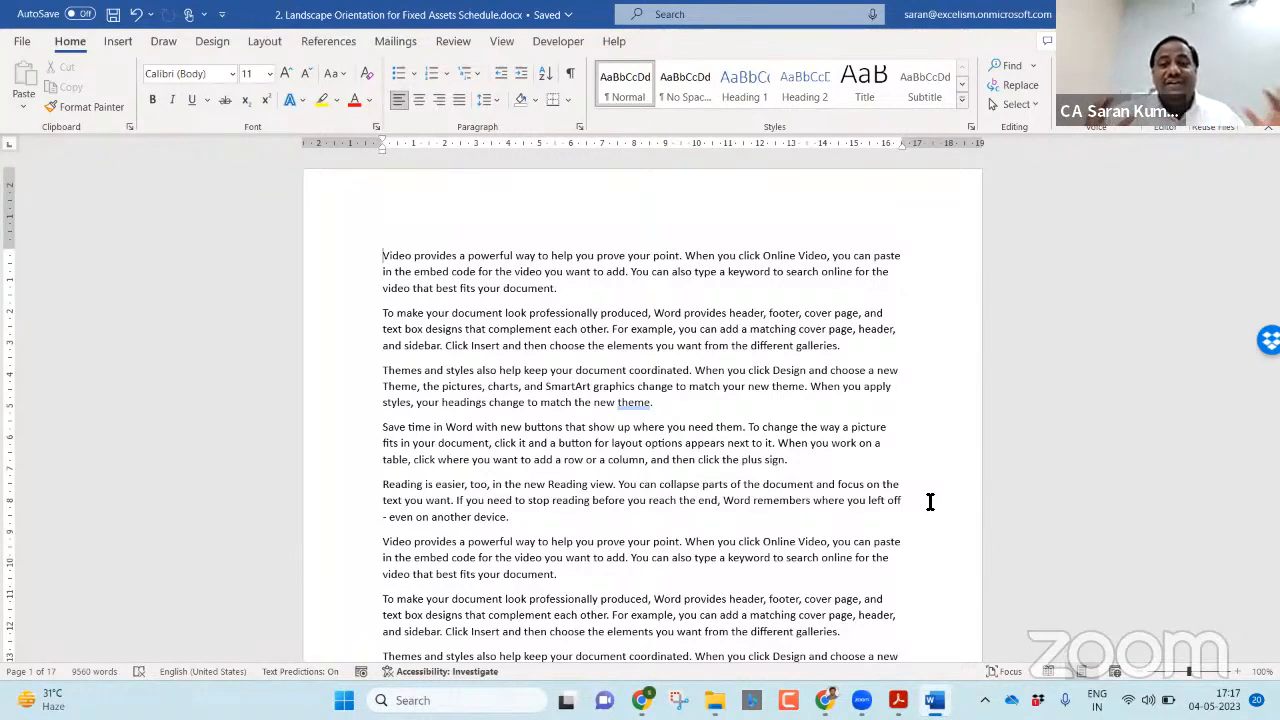
- Look through the sample document as far as page 9 and examine where that page's text begins
{"action": "scroll", "coordinate": [796, 483], "scroll_direction": "down", "scroll_amount": 15}
{"action": "left_click", "coordinate": [796, 483]}
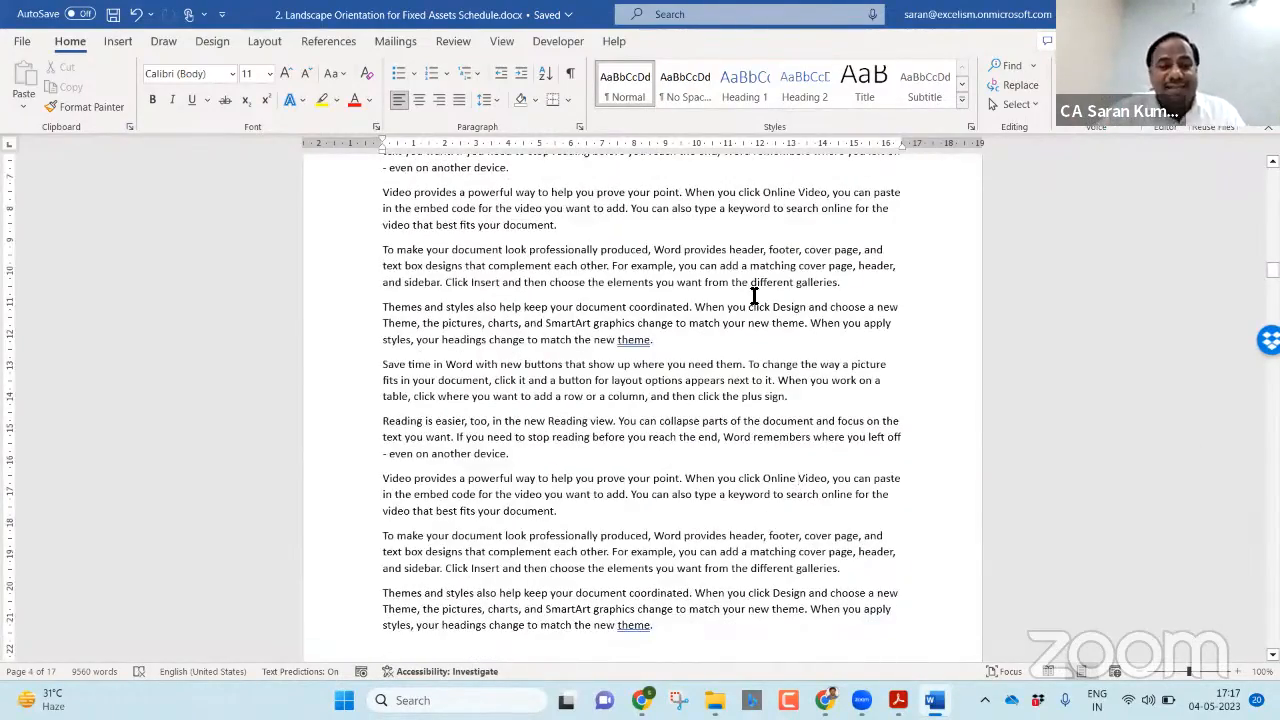
{"action": "left_click_drag", "start_coordinate": [1272, 270], "coordinate": [1272, 384]}
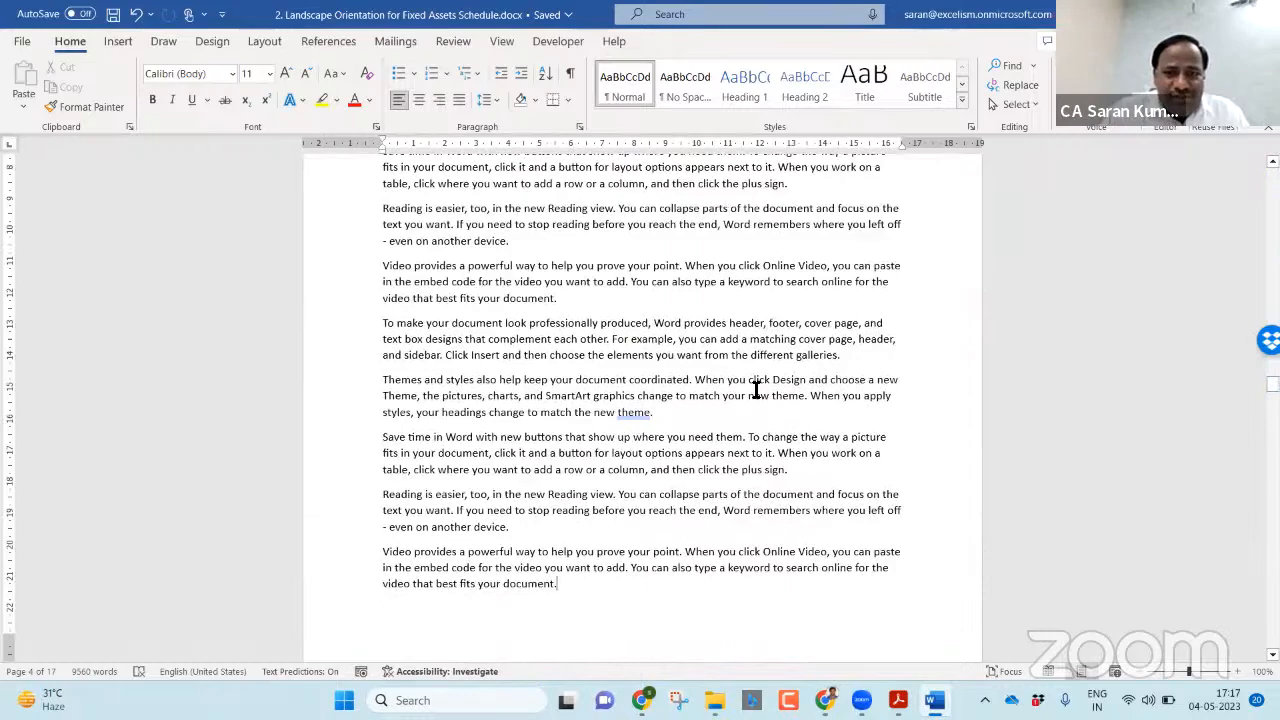
{"action": "scroll", "coordinate": [757, 390], "scroll_direction": "down", "scroll_amount": 4}
{"action": "scroll", "coordinate": [757, 390], "scroll_direction": "down", "scroll_amount": 2}
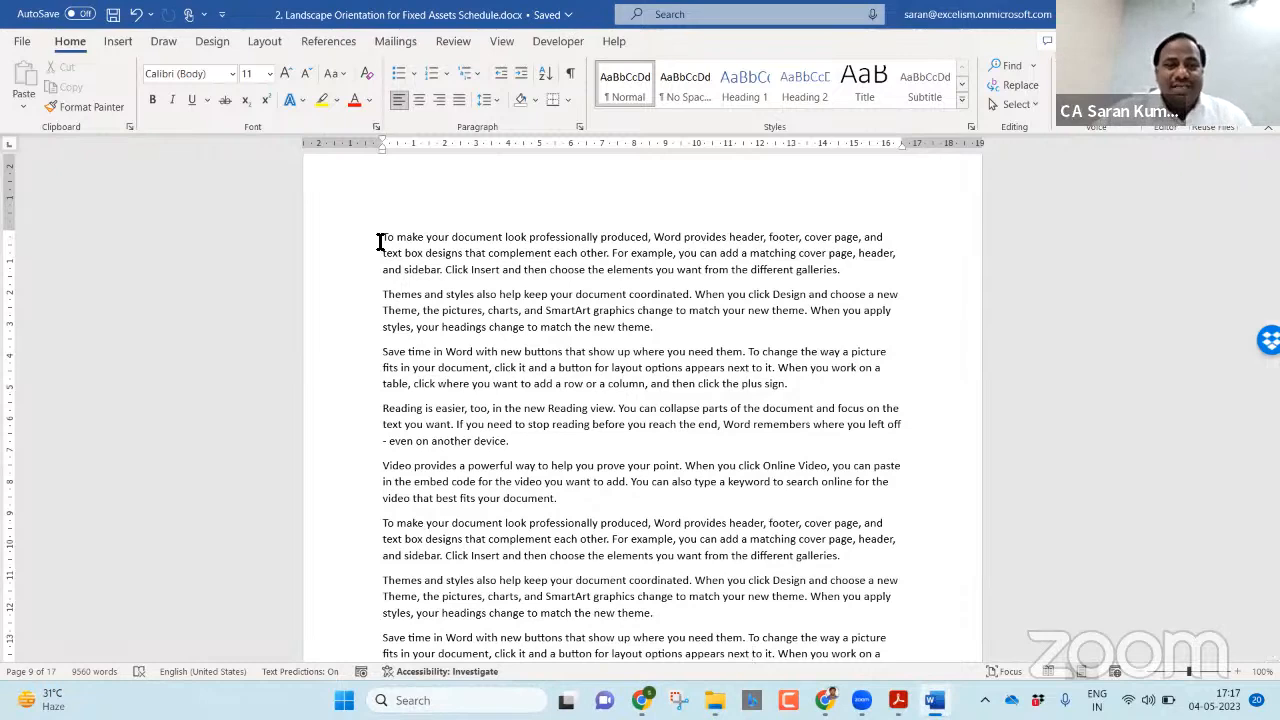
{"action": "left_click", "coordinate": [578, 286]}
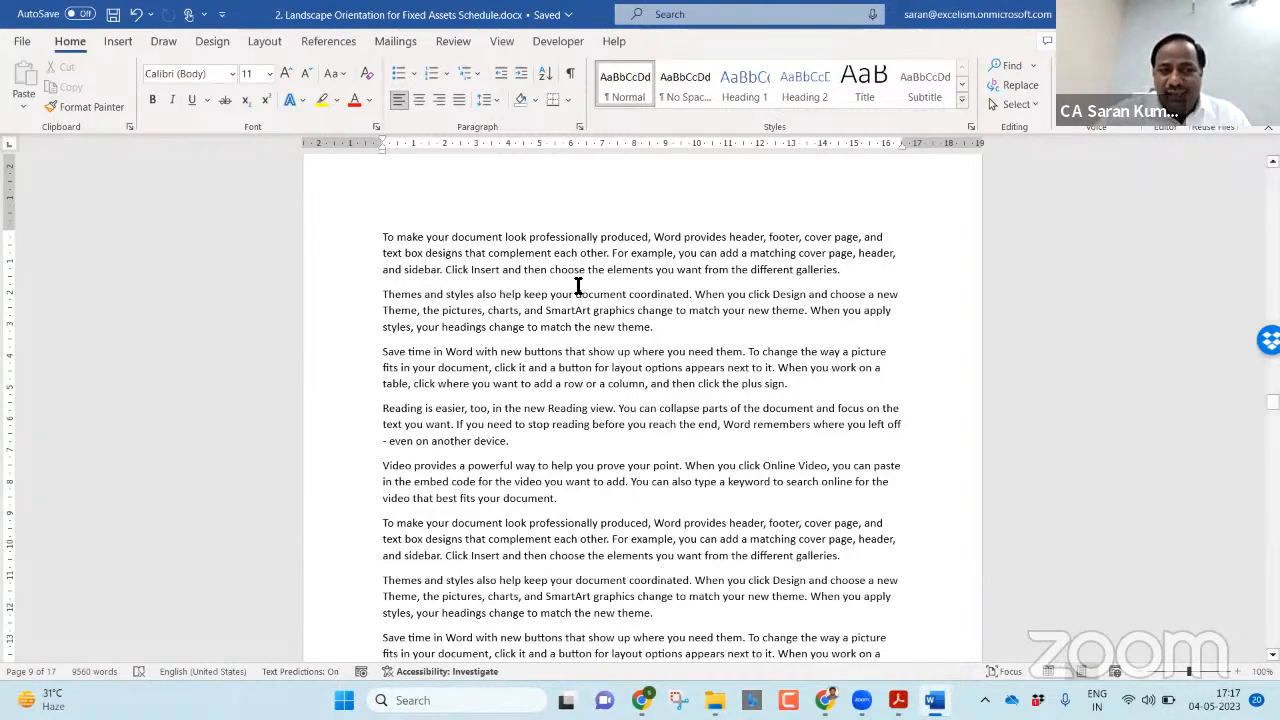
{"action": "left_click", "coordinate": [584, 310]}
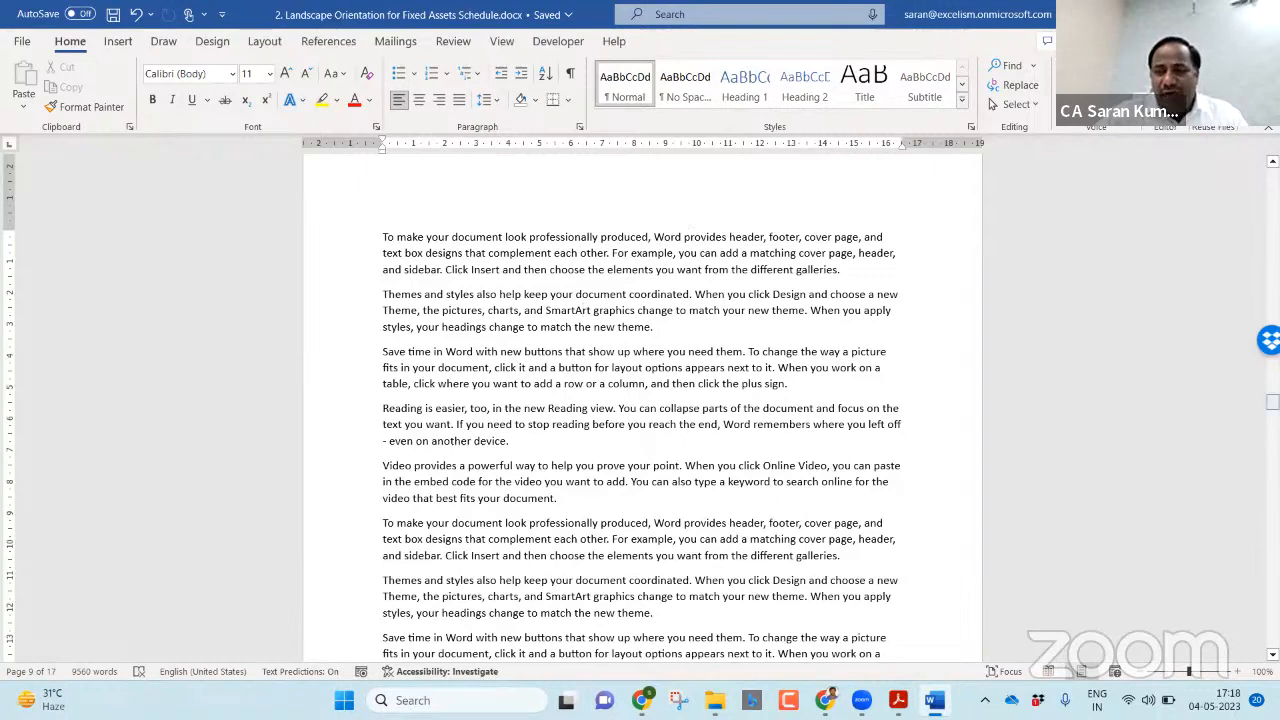
- Try Landscape orientation on the whole document, check the pages from the beginning, and return the orientation to Portrait
{"action": "left_click_drag", "start_coordinate": [1272, 401], "coordinate": [1272, 175]}
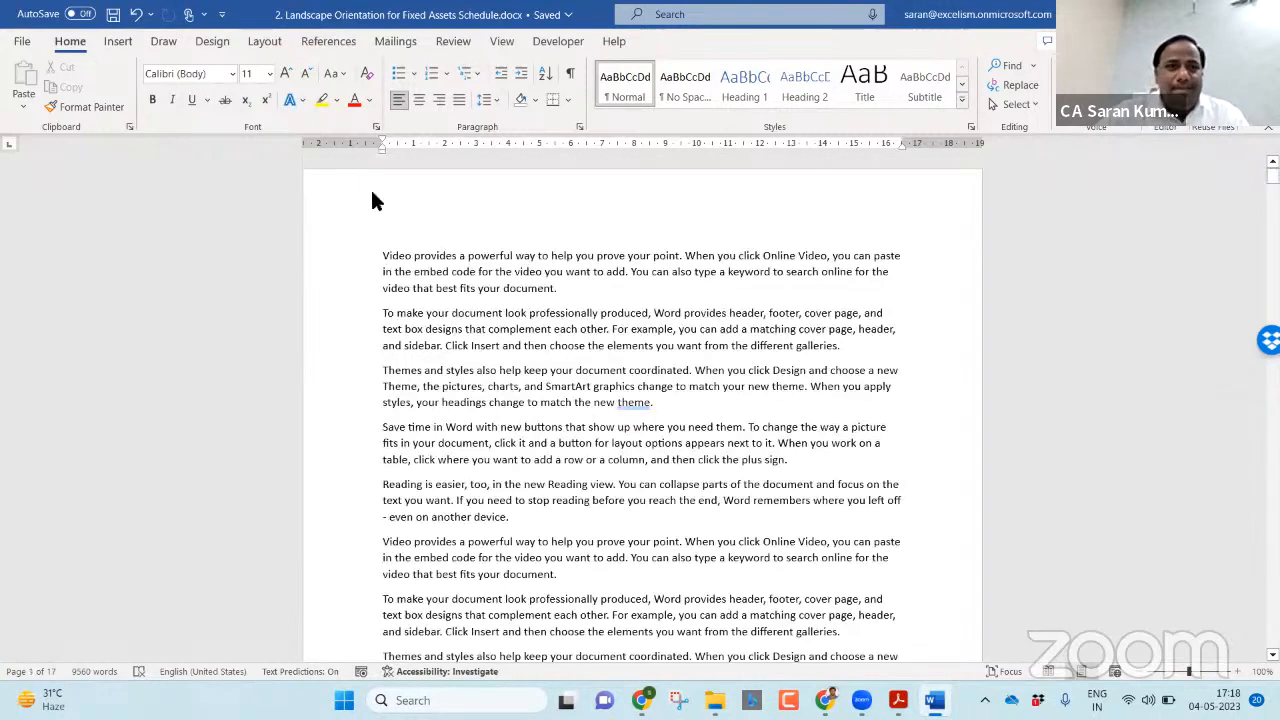
{"action": "left_click", "coordinate": [256, 47]}
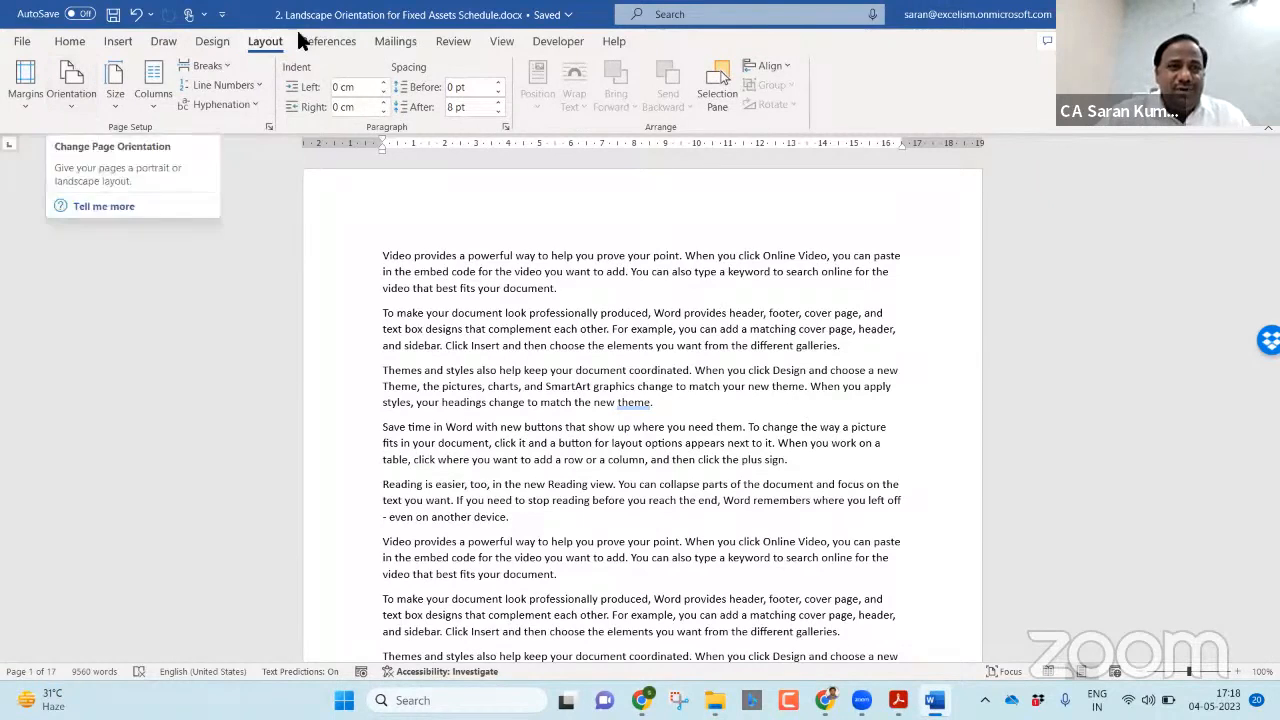
{"action": "left_click", "coordinate": [74, 99]}
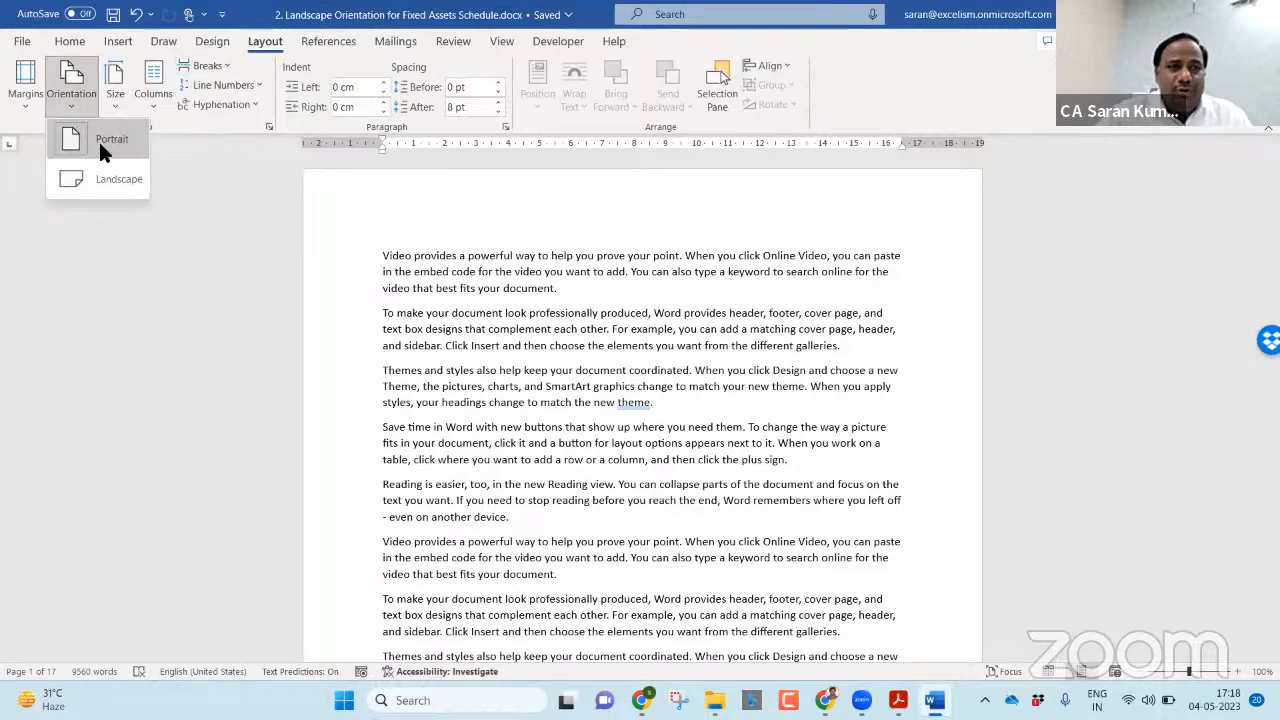
{"action": "left_click", "coordinate": [98, 139]}
{"action": "left_click", "coordinate": [76, 113]}
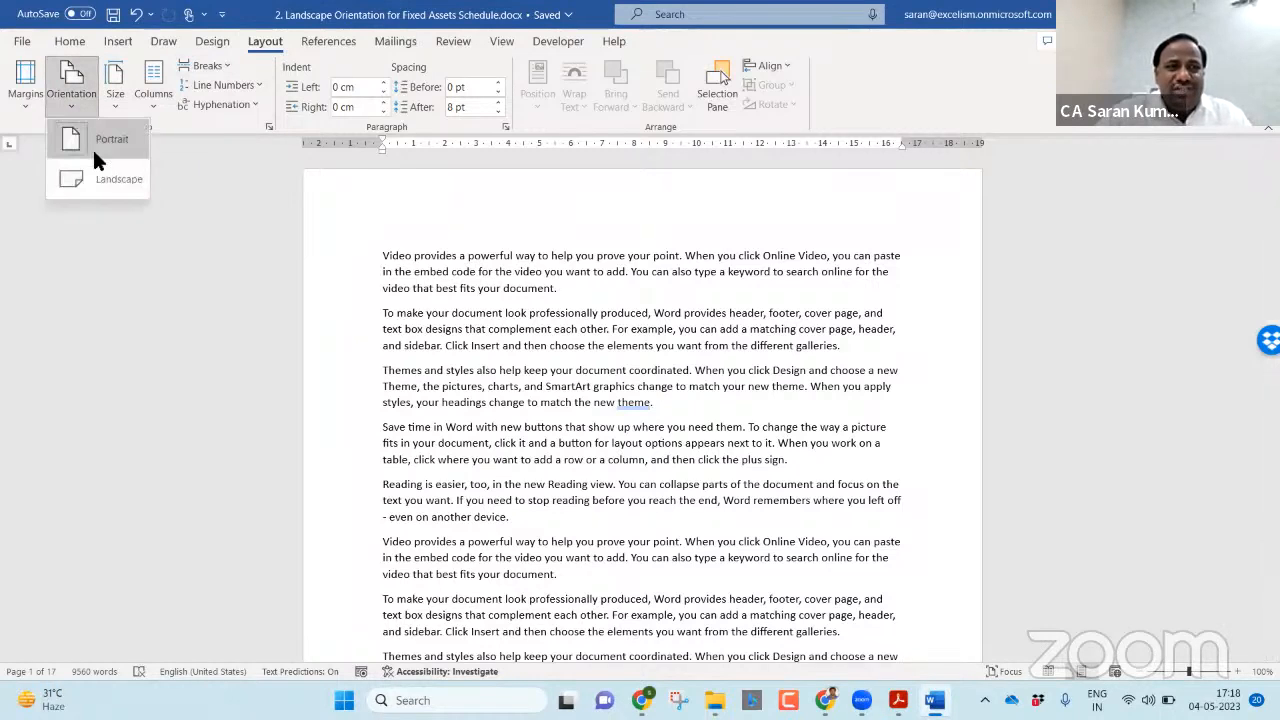
{"action": "left_click", "coordinate": [110, 177]}
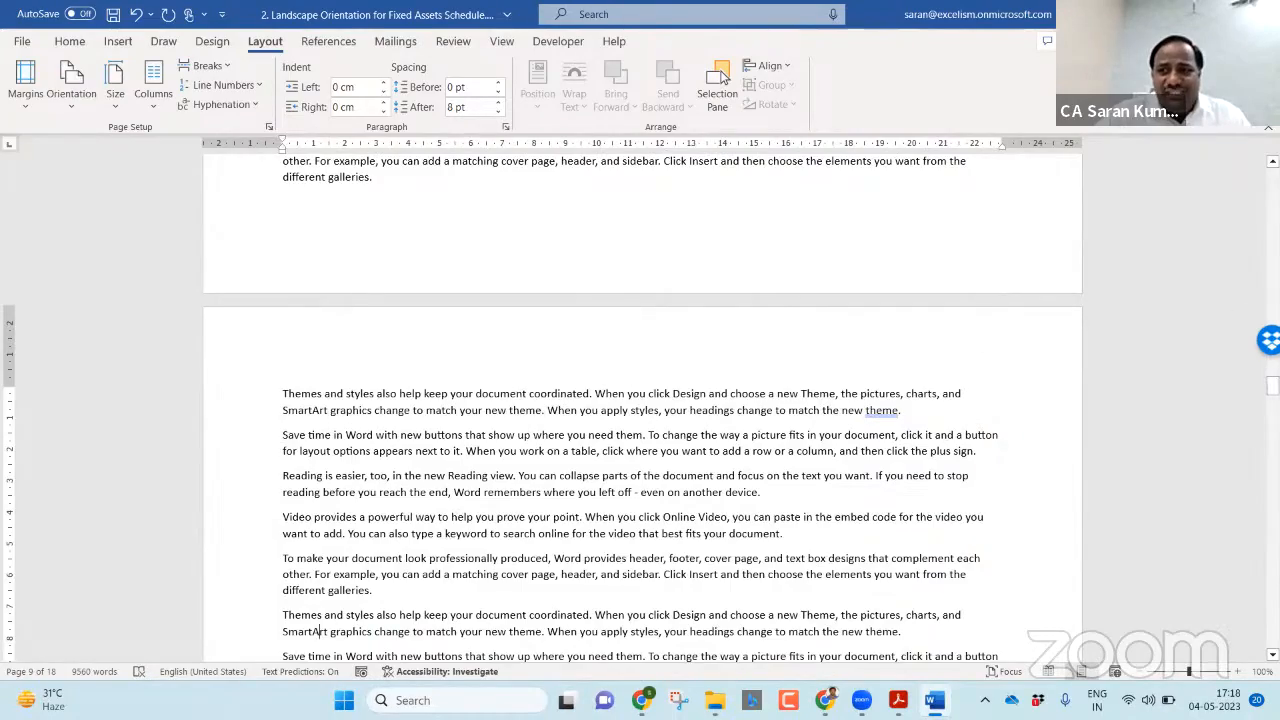
{"action": "left_click_drag", "start_coordinate": [1273, 386], "coordinate": [1273, 177]}
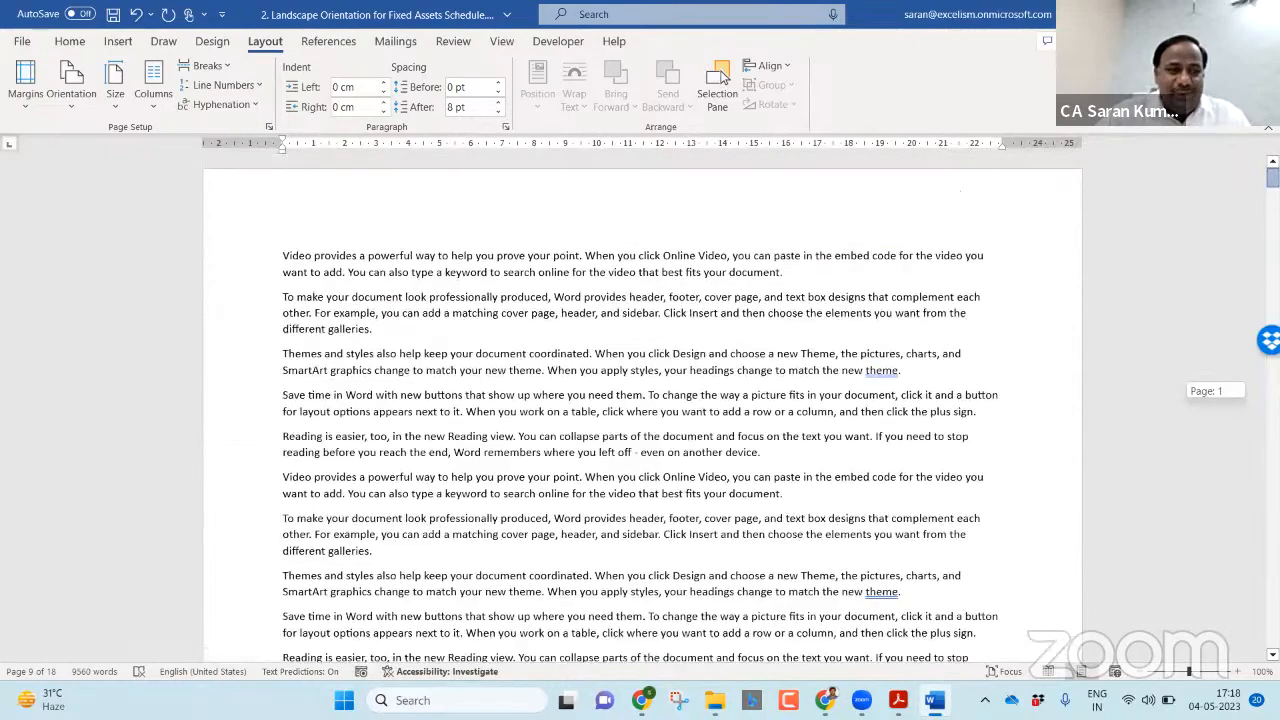
{"action": "left_click", "coordinate": [66, 97]}
{"action": "left_click", "coordinate": [100, 145]}
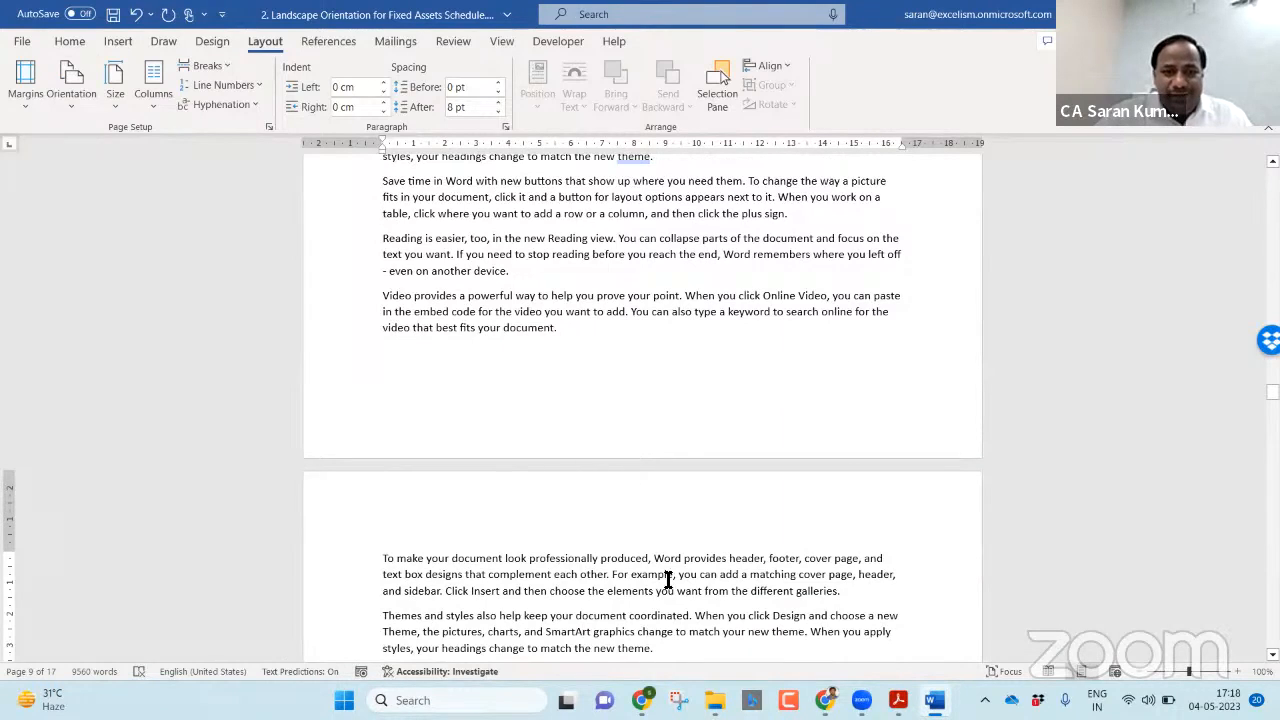
- Insert a Next Page section break at the end of page 8's text and delete the empty paragraph above page 9's text
{"action": "scroll", "coordinate": [668, 580], "scroll_direction": "down", "scroll_amount": 5}
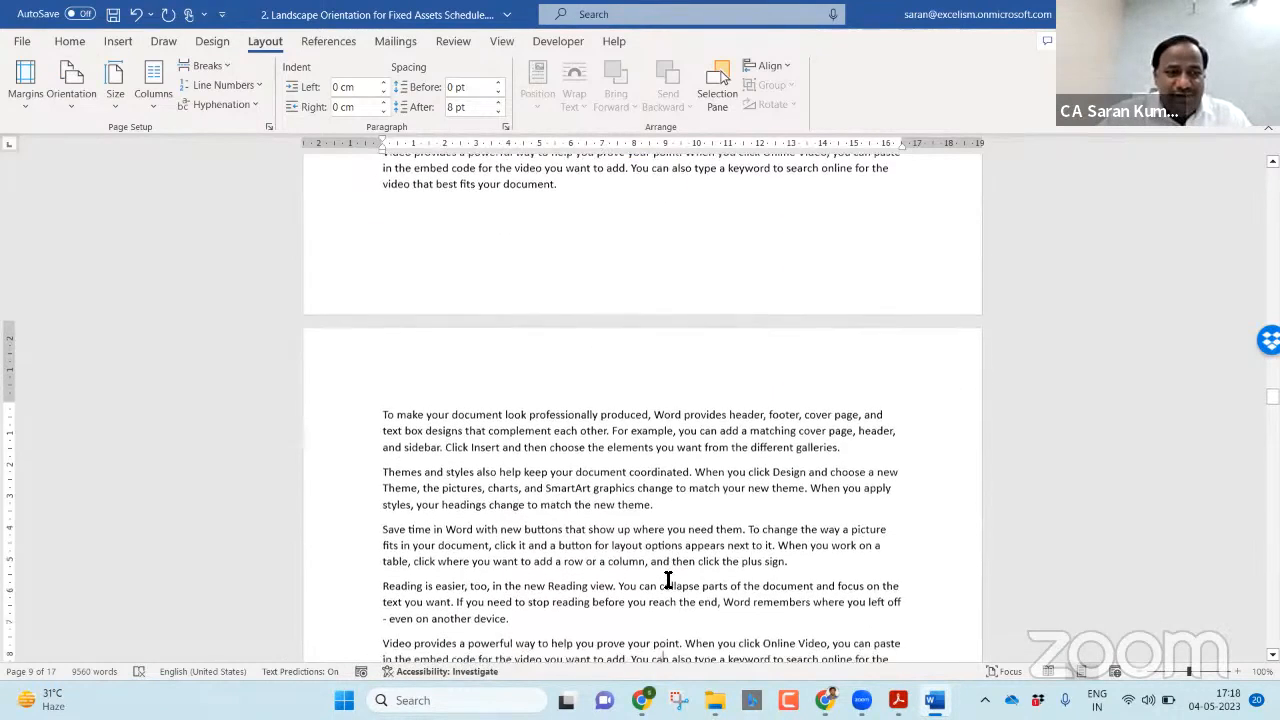
{"action": "scroll", "coordinate": [668, 580], "scroll_direction": "down", "scroll_amount": 1}
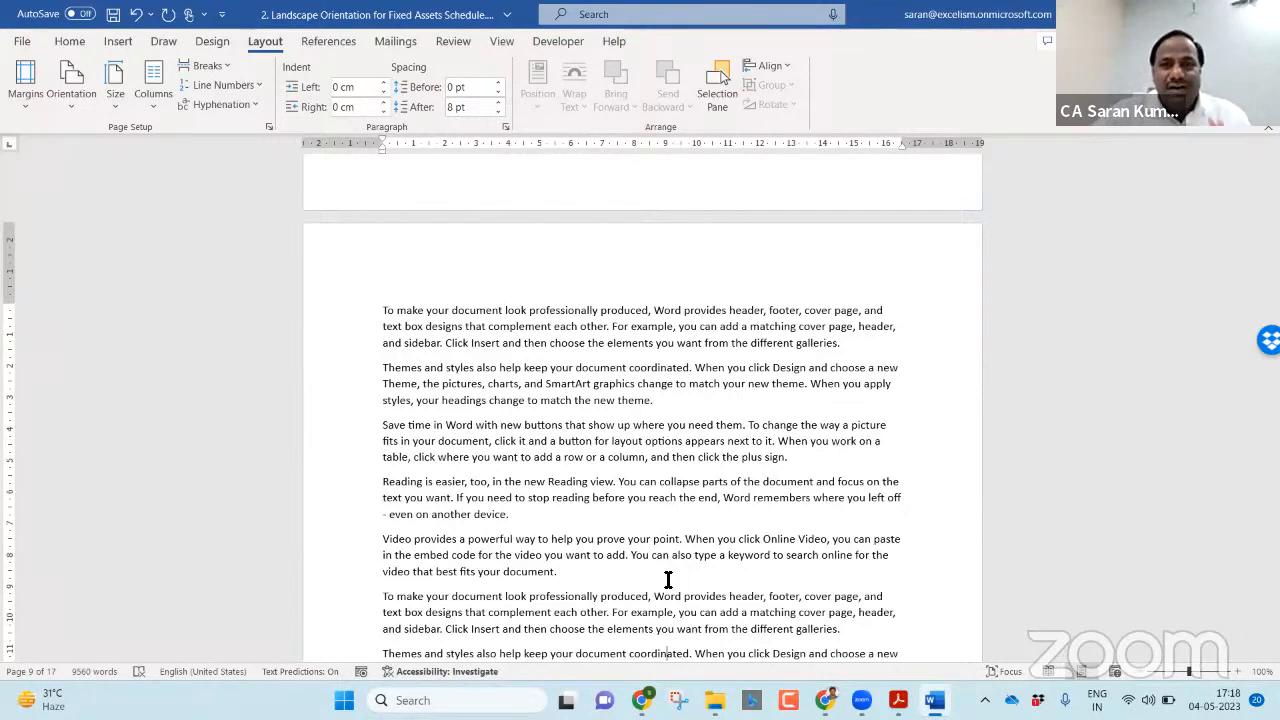
{"action": "key", "text": "Up"}
{"action": "key", "text": "Up"}
{"action": "key", "text": "Up"}
{"action": "key", "text": "Up"}
{"action": "key", "text": "Up"}
{"action": "key", "text": "Up"}
{"action": "key", "text": "Up"}
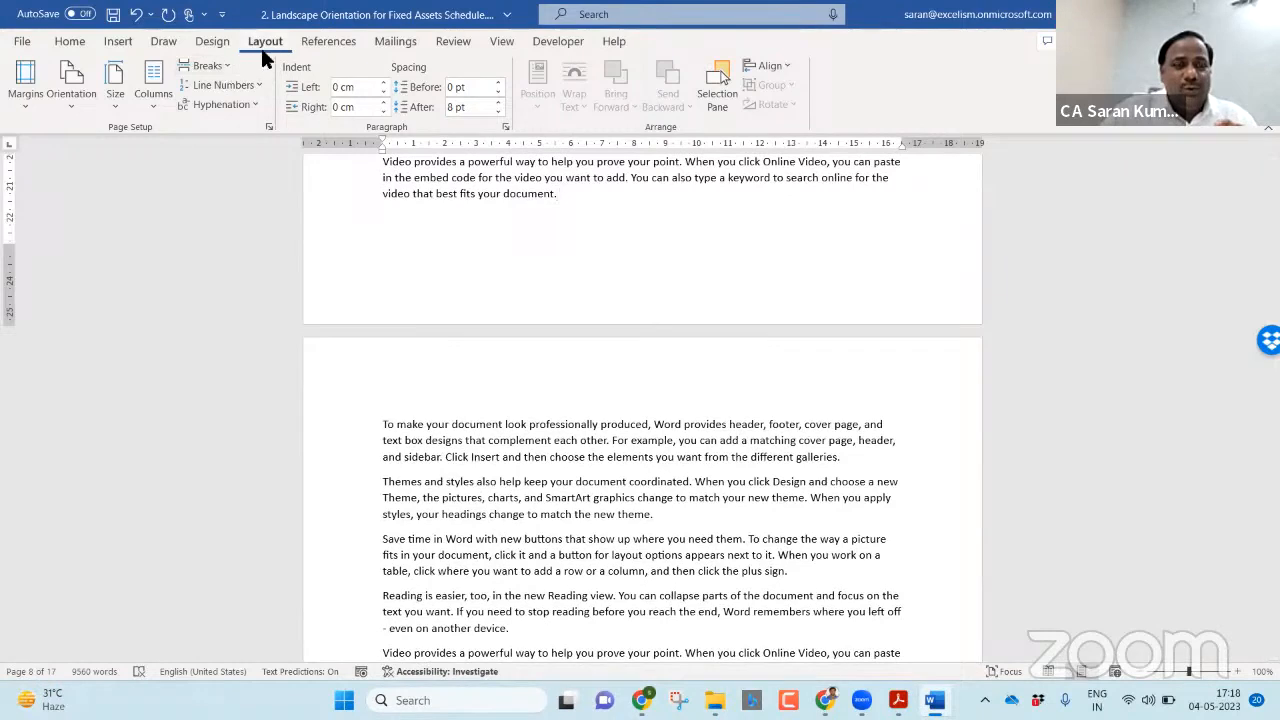
{"action": "left_click", "coordinate": [201, 74]}
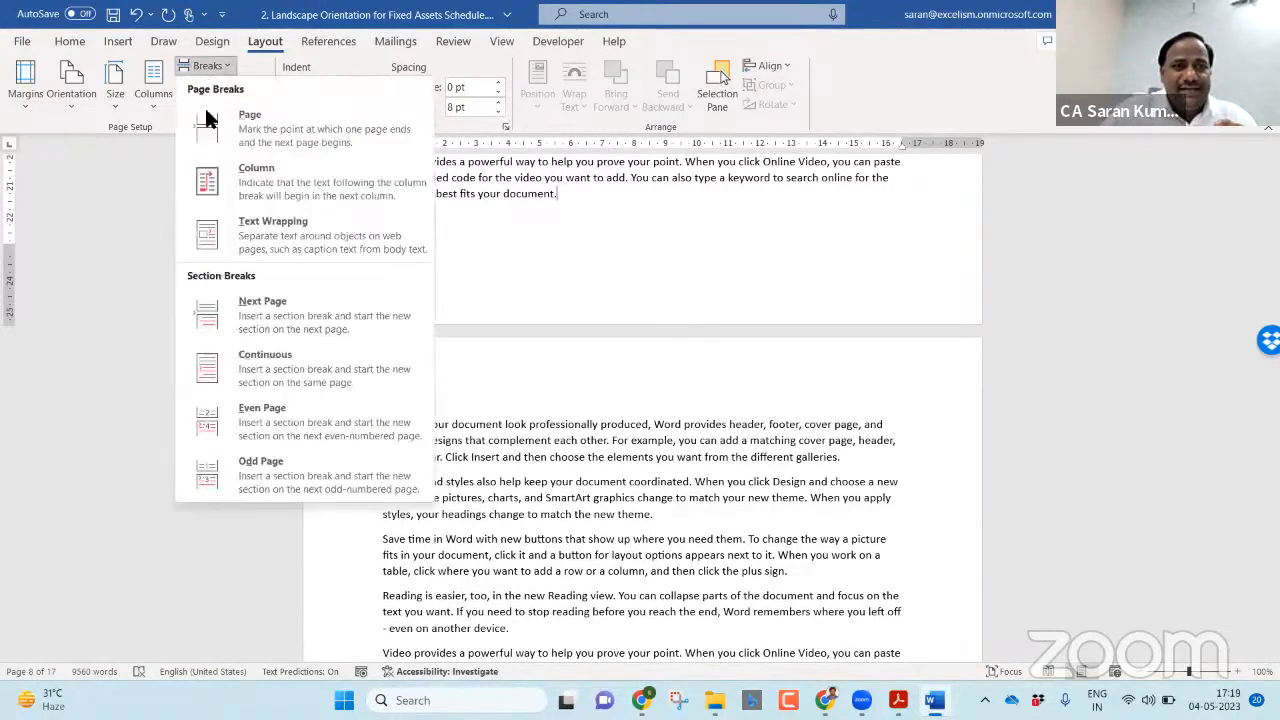
{"action": "left_click", "coordinate": [306, 296]}
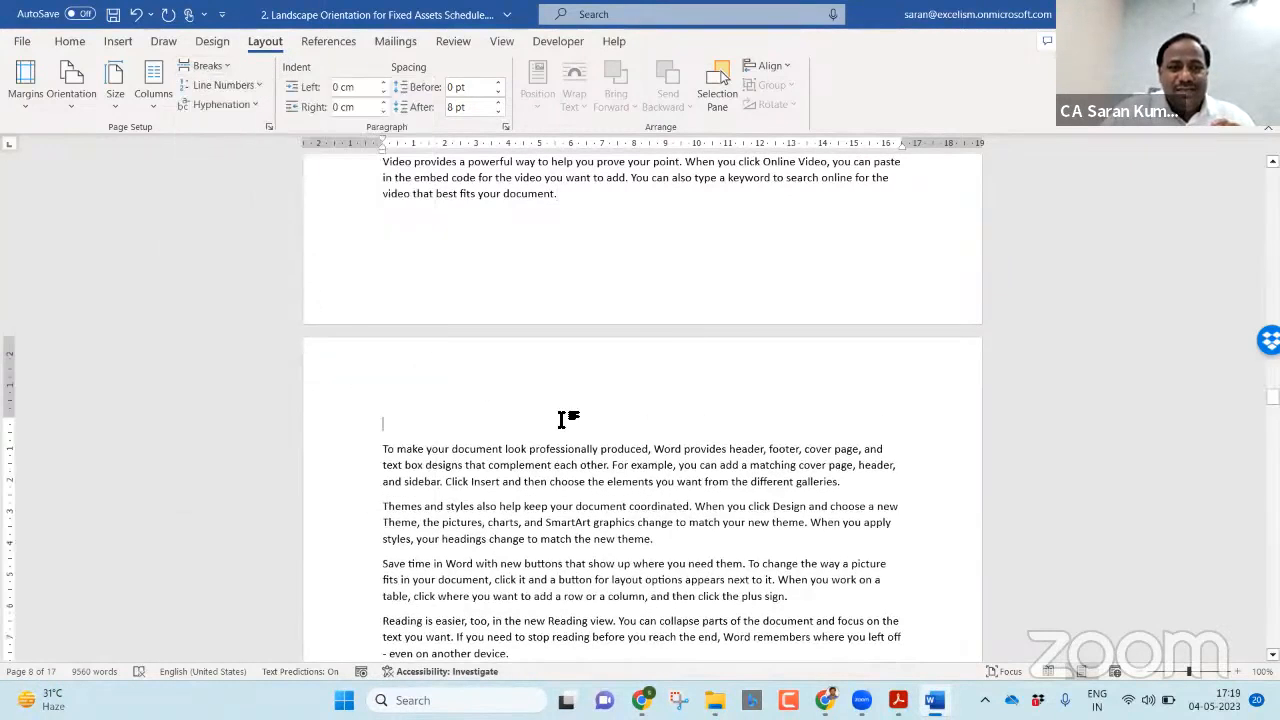
{"action": "key", "text": "Delete"}
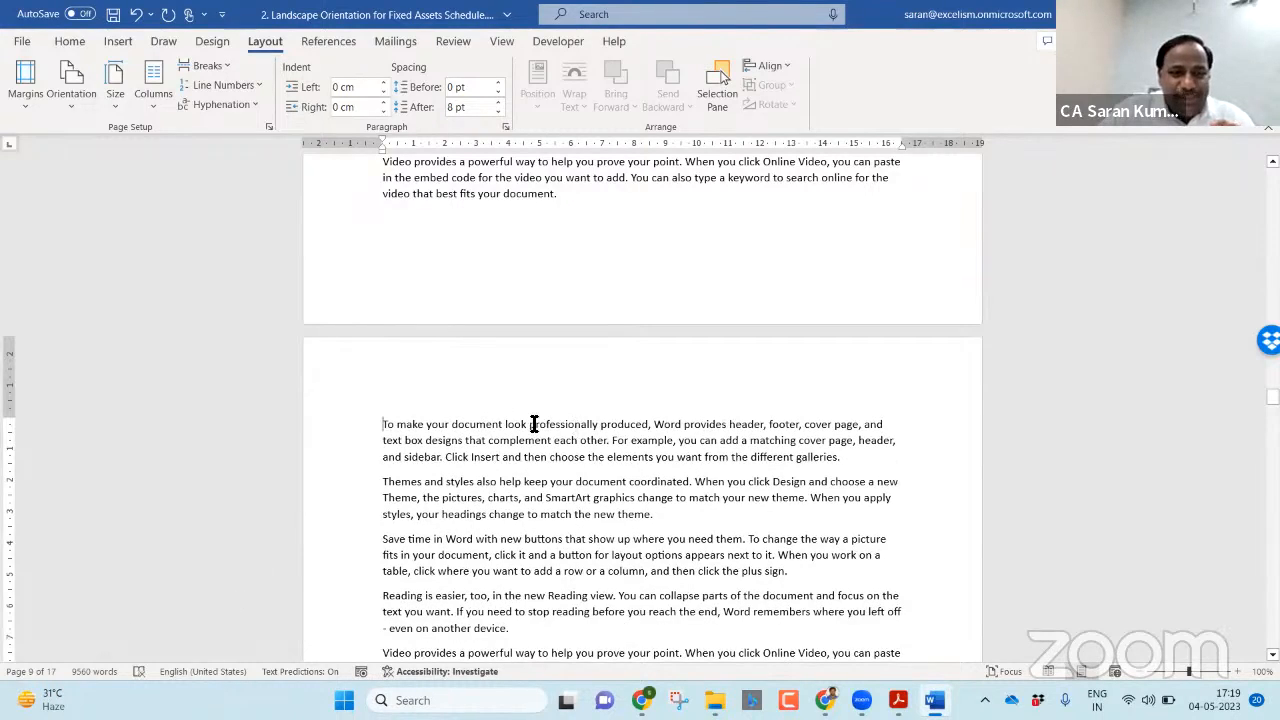
- Check the section number shown in page 9's header and return to the body text
{"action": "double_click", "coordinate": [436, 375]}
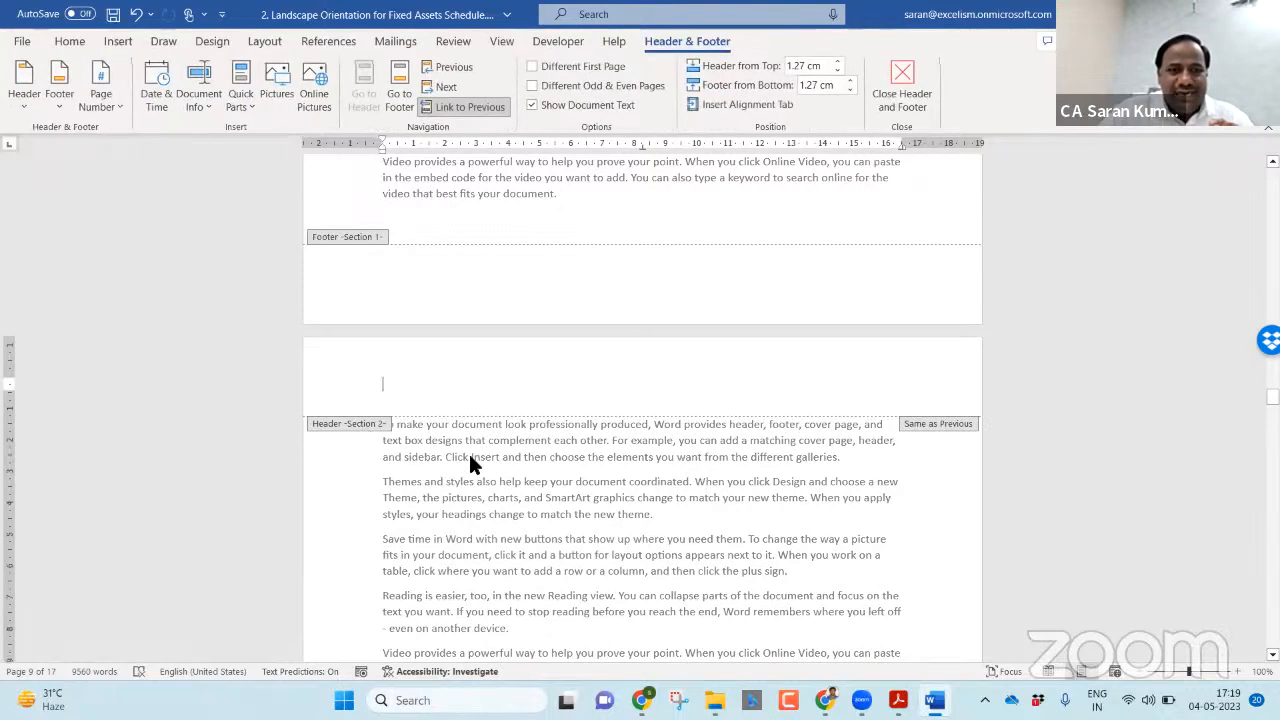
{"action": "key", "text": "Escape"}
{"action": "left_click", "coordinate": [862, 524]}
- Insert a Next Page section break at the end of page 9's text and delete the empty paragraph above page 10's text
{"action": "key", "text": "Down"}
{"action": "key", "text": "Down"}
{"action": "key", "text": "Down"}
{"action": "key", "text": "Down"}
{"action": "key", "text": "Down"}
{"action": "key", "text": "Down"}
{"action": "key", "text": "Down"}
{"action": "key", "text": "Down"}
{"action": "key", "text": "Down"}
{"action": "key", "text": "Down"}
{"action": "key", "text": "Down"}
{"action": "key", "text": "Down"}
{"action": "key", "text": "Down"}
{"action": "key", "text": "Down"}
{"action": "key", "text": "Down"}
{"action": "key", "text": "Down"}
{"action": "key", "text": "Down"}
{"action": "key", "text": "Down"}
{"action": "key", "text": "Down"}
{"action": "key", "text": "Down"}
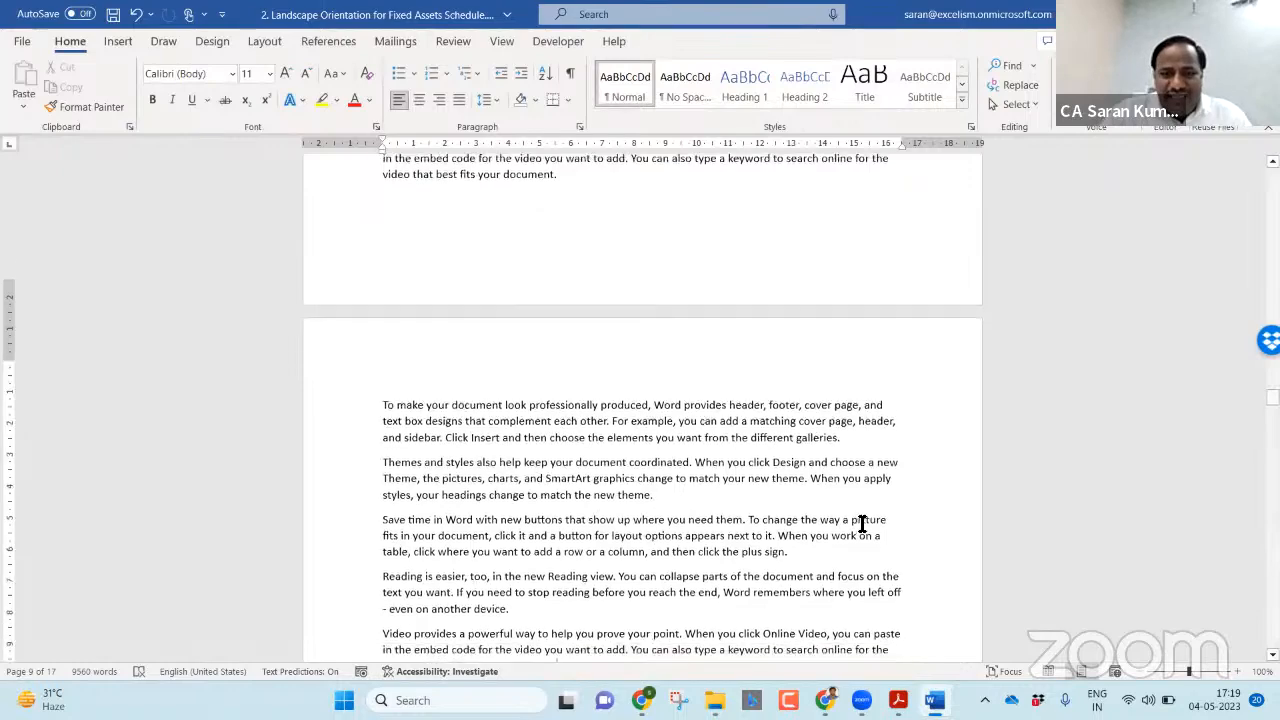
{"action": "key", "text": "ctrl+Return"}
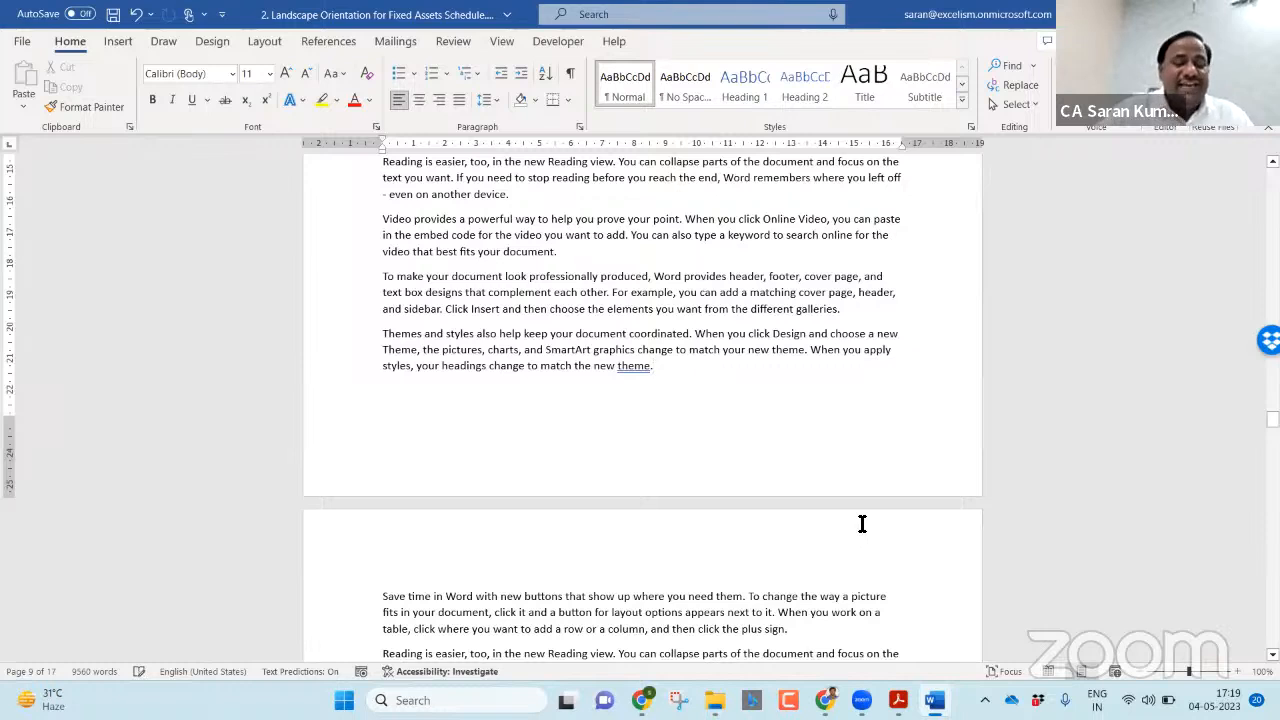
{"action": "left_click", "coordinate": [257, 46]}
{"action": "left_click", "coordinate": [195, 66]}
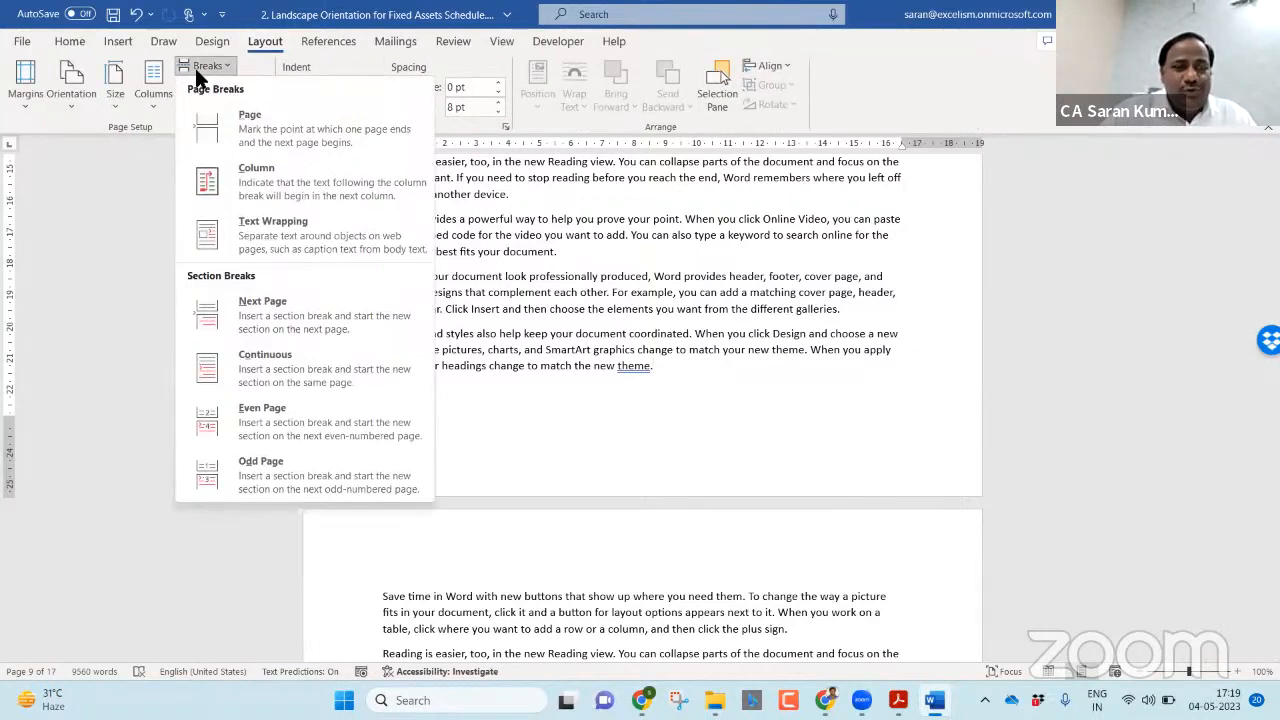
{"action": "left_click", "coordinate": [302, 293]}
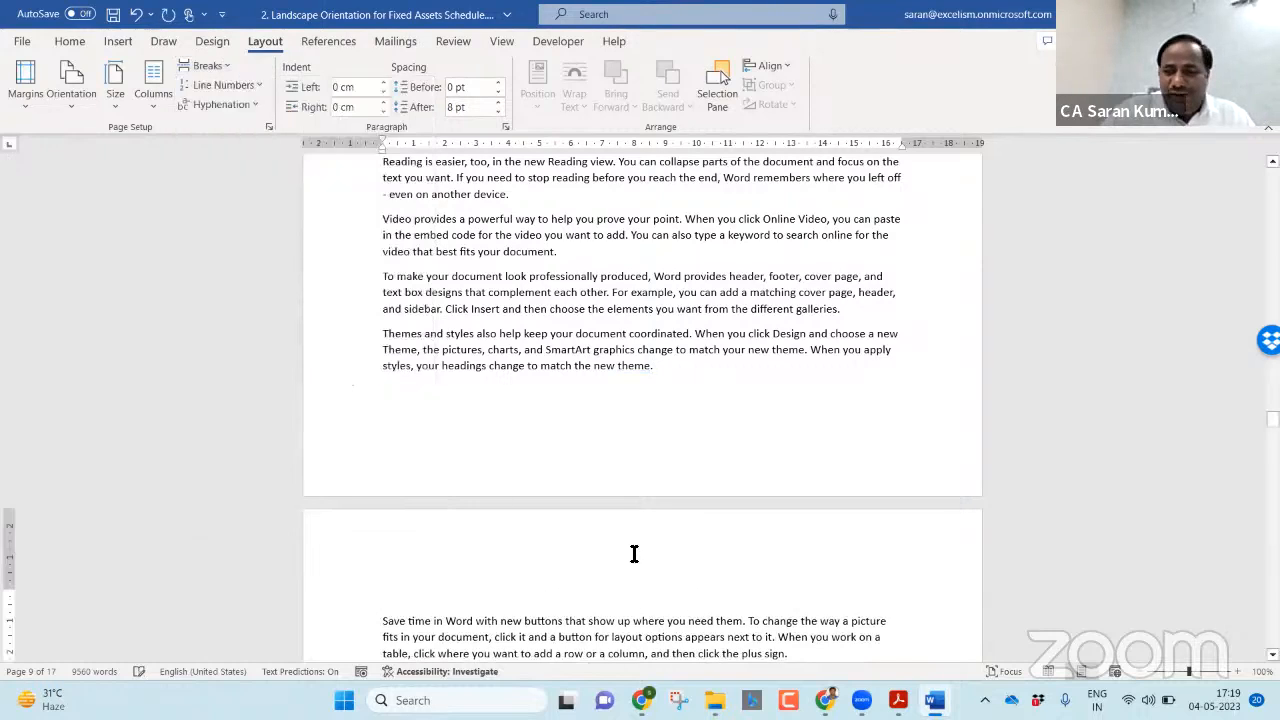
{"action": "double_click", "coordinate": [578, 596]}
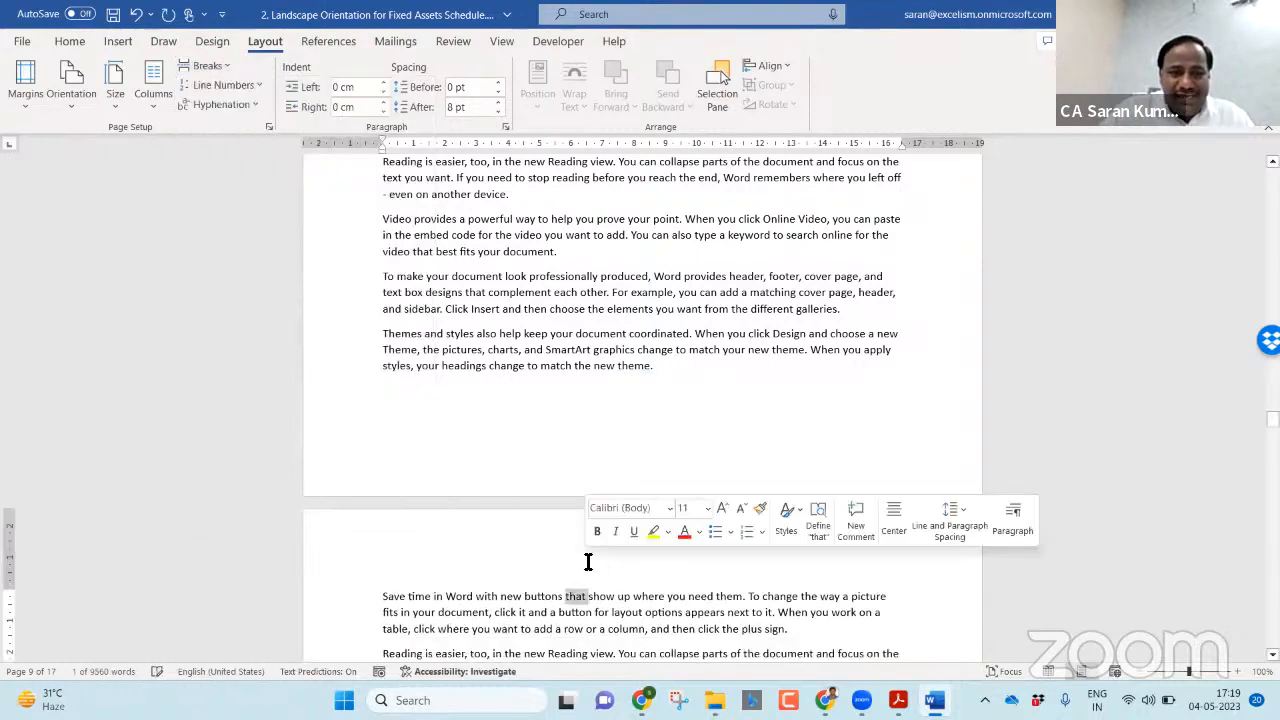
- Check the section numbers in the headers and footers from page 10 back to page 8 and return to the body text
{"action": "double_click", "coordinate": [495, 536]}
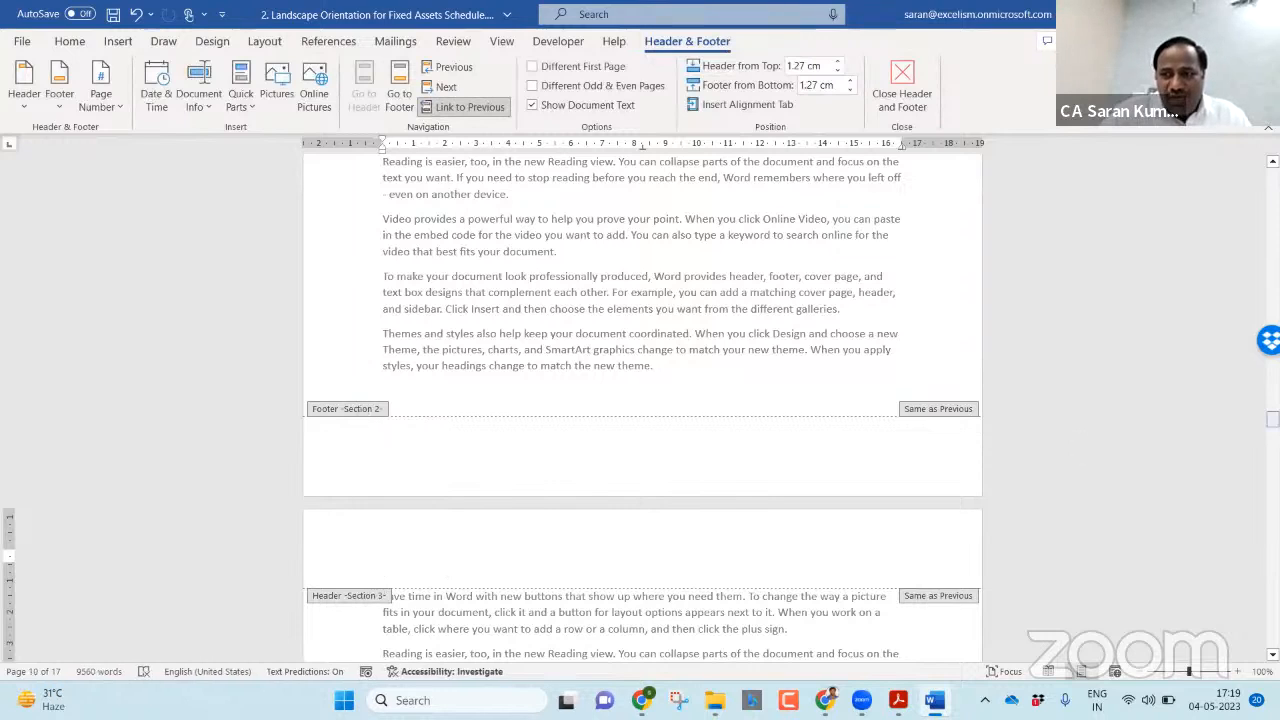
{"action": "scroll", "coordinate": [640, 400], "scroll_direction": "up", "scroll_amount": 3}
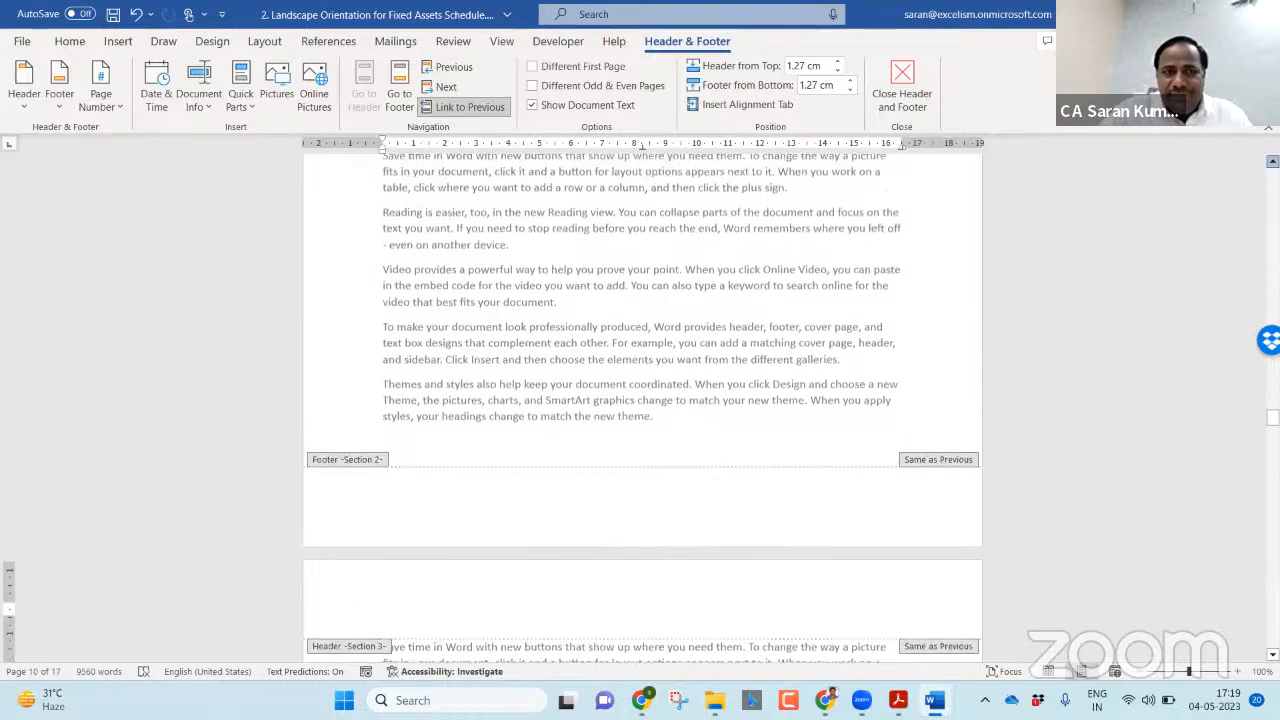
{"action": "scroll", "coordinate": [640, 400], "scroll_direction": "up", "scroll_amount": 8}
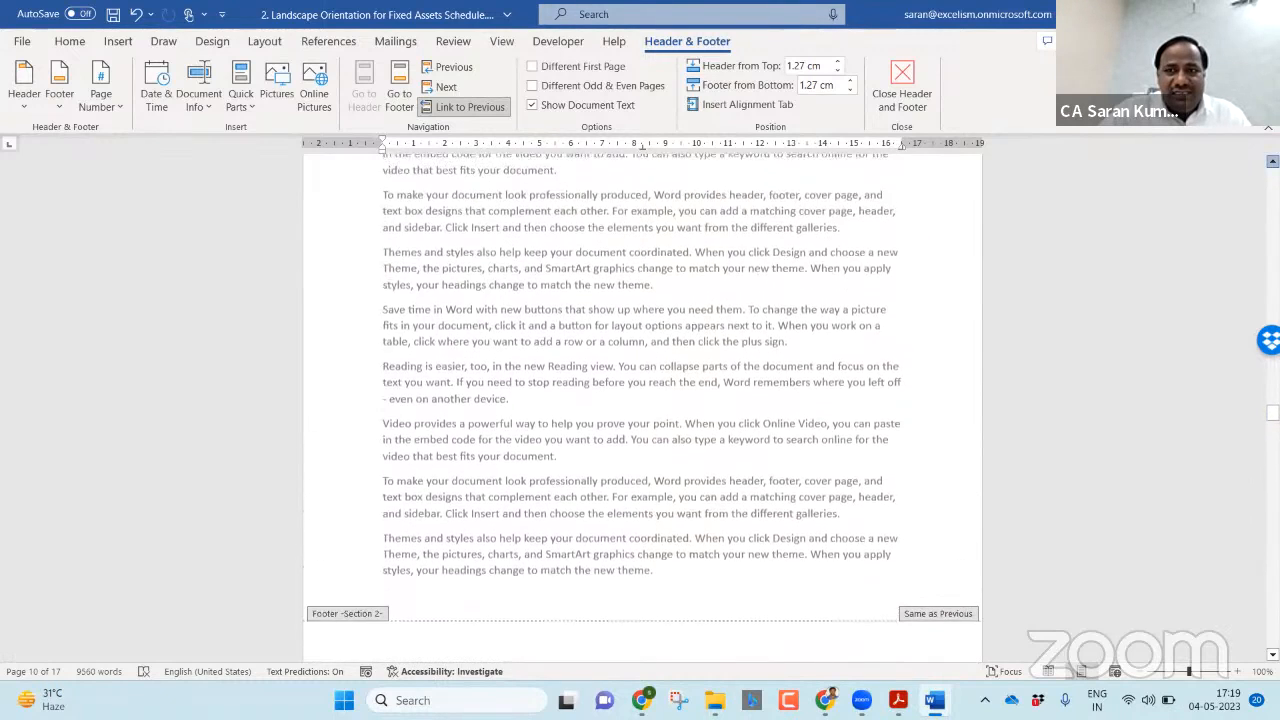
{"action": "scroll", "coordinate": [532, 302], "scroll_direction": "up", "scroll_amount": 8}
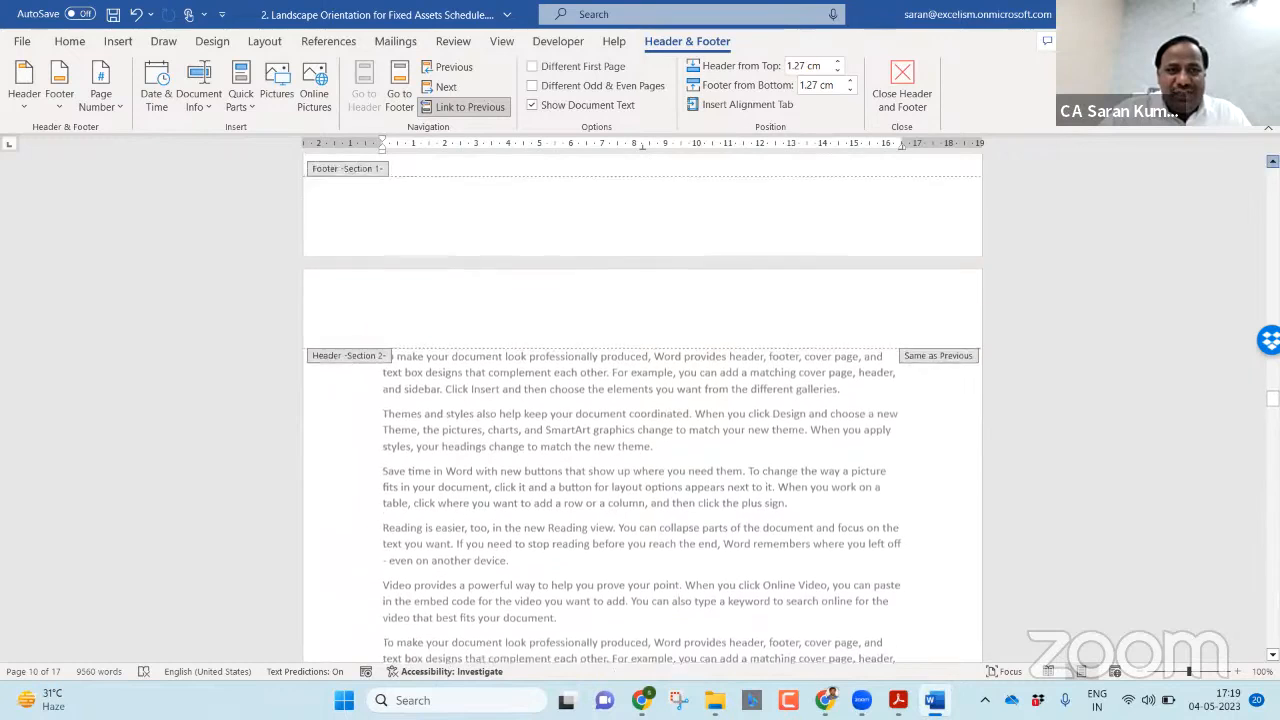
{"action": "double_click", "coordinate": [572, 502]}
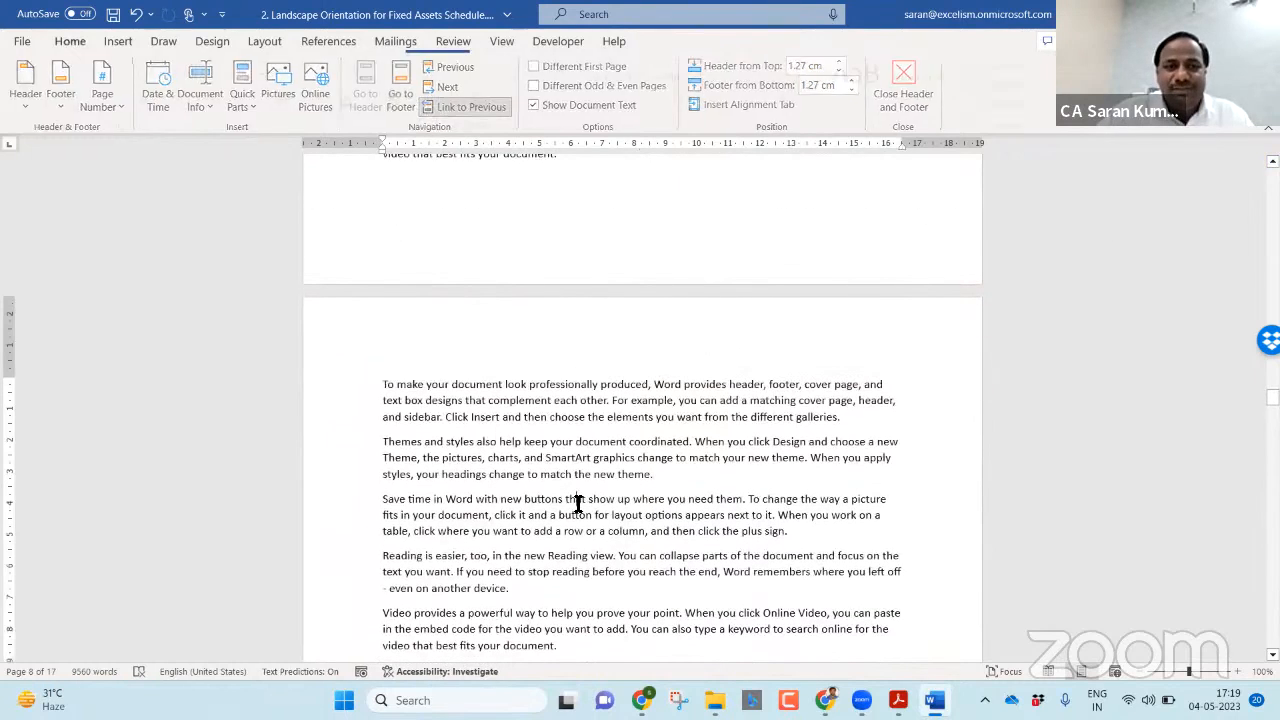
- Set the orientation of page 9's section to Landscape
{"action": "left_click", "coordinate": [517, 417]}
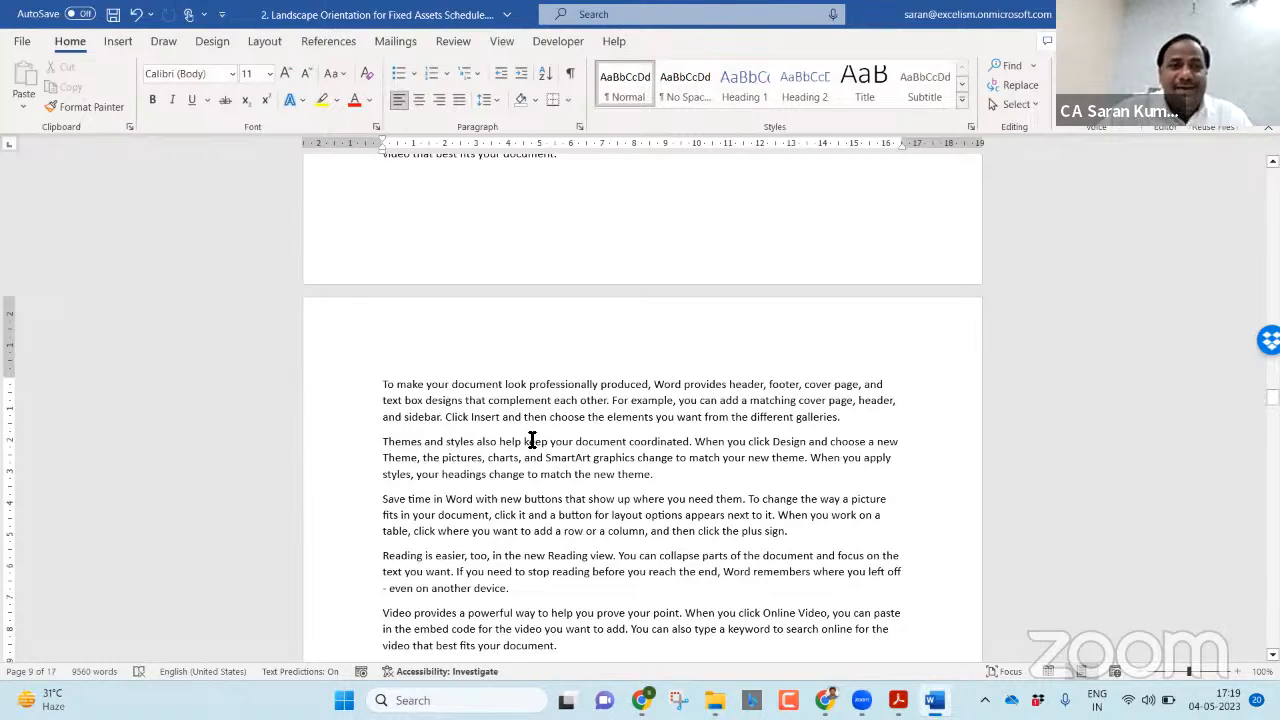
{"action": "left_click", "coordinate": [266, 43]}
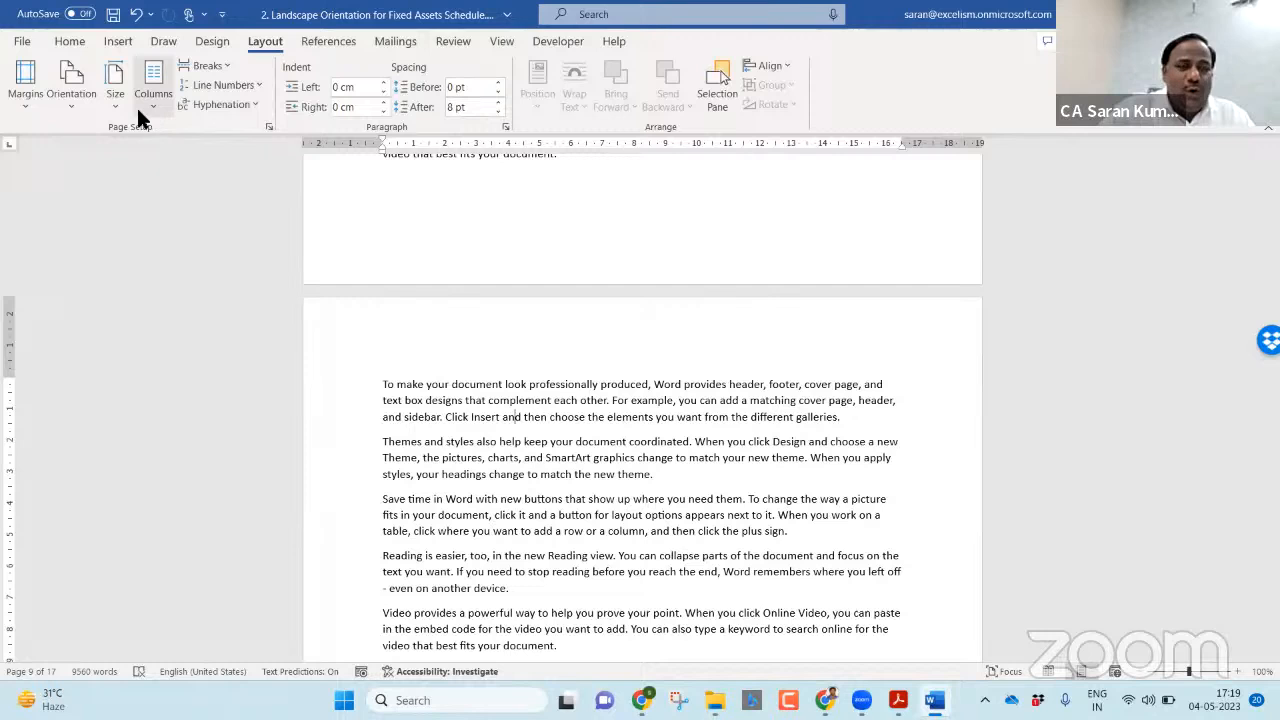
{"action": "left_click", "coordinate": [72, 110]}
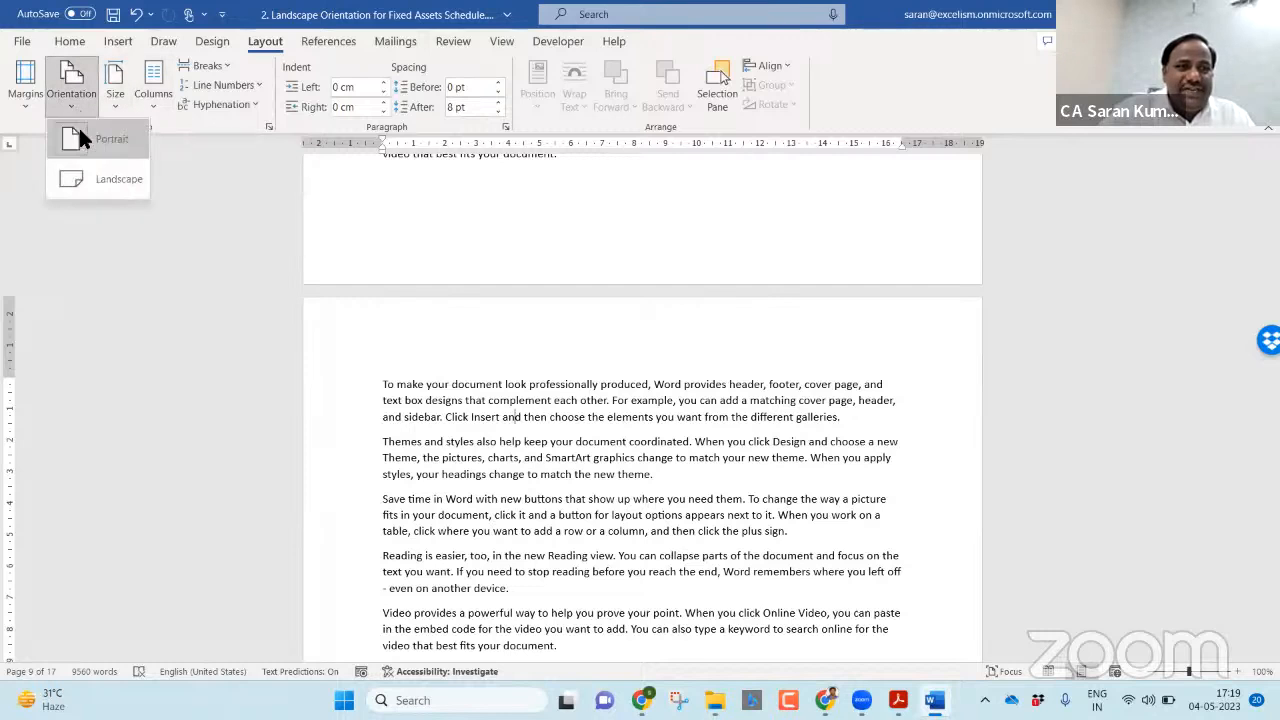
{"action": "left_click", "coordinate": [104, 191]}
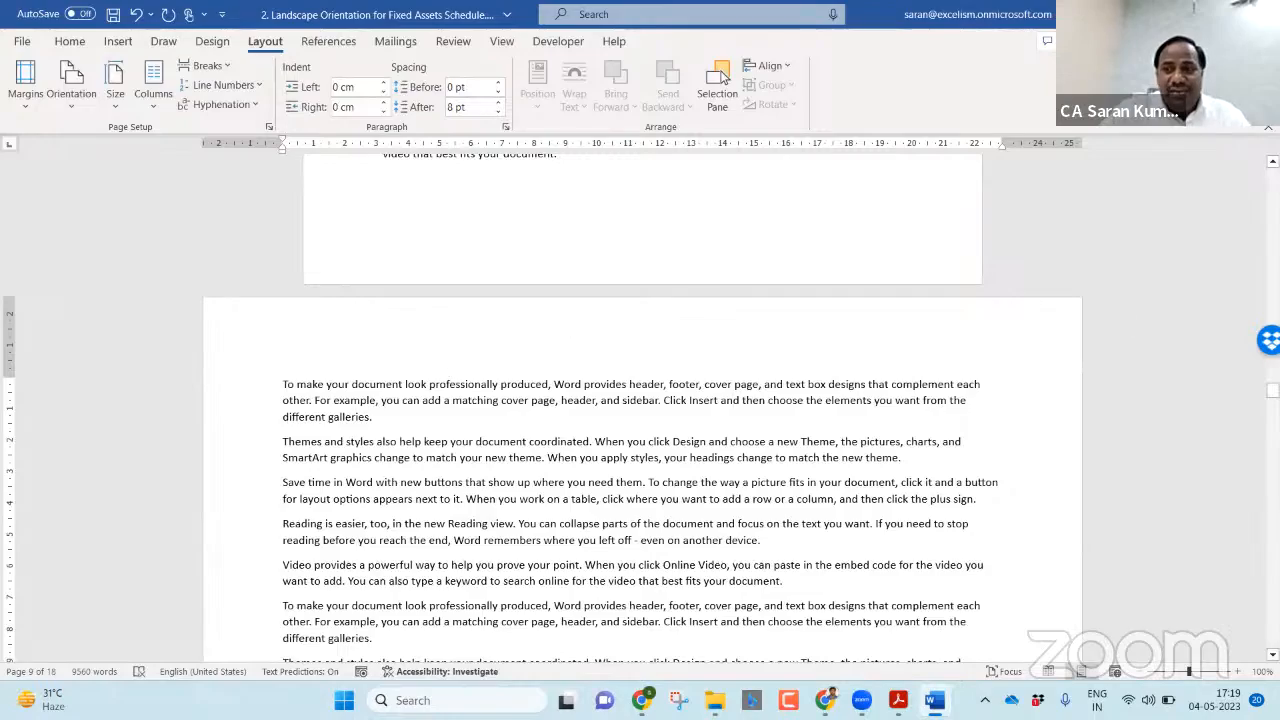
- Delete the "Themes and styles" paragraph that spills over from landscape page 9 onto a second landscape page
{"action": "mouse_move", "coordinate": [1273, 390]}
{"action": "left_mouse_down"}
{"action": "mouse_move", "coordinate": [1273, 241]}
{"action": "mouse_move", "coordinate": [1273, 451]}
{"action": "mouse_move", "coordinate": [1273, 398]}
{"action": "left_mouse_up"}
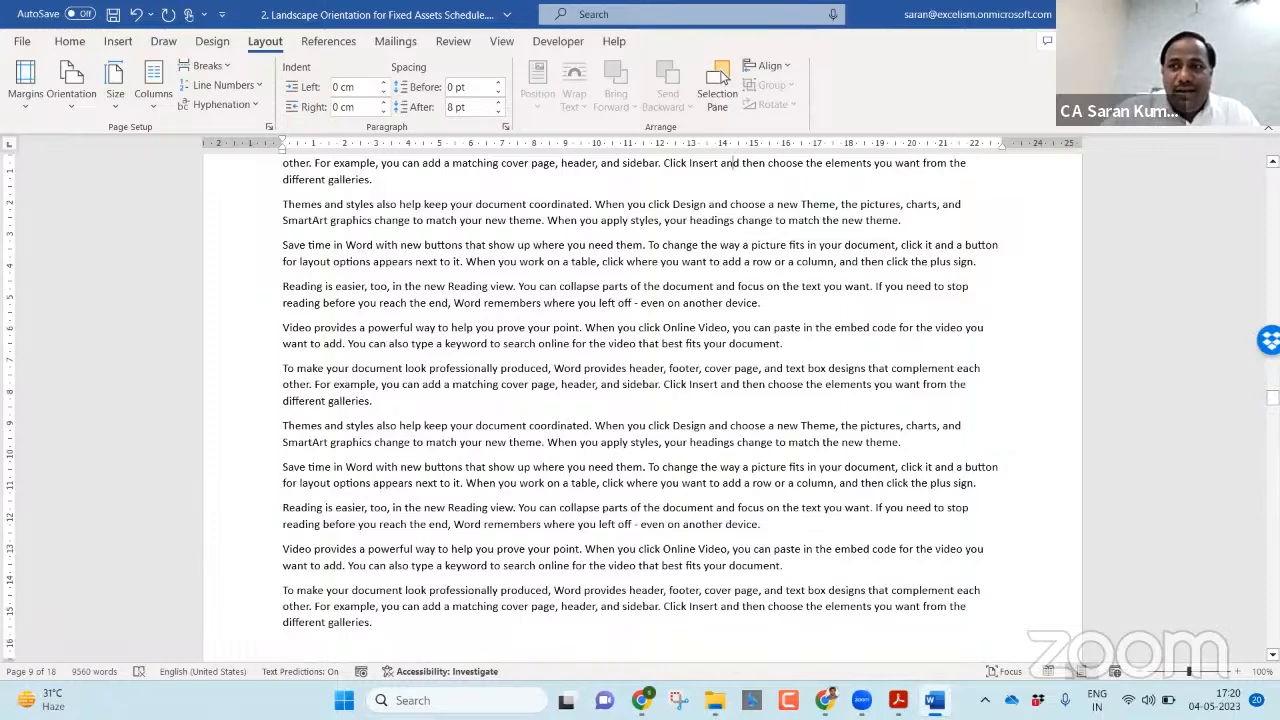
{"action": "scroll", "coordinate": [642, 407], "scroll_direction": "up", "scroll_amount": 3}
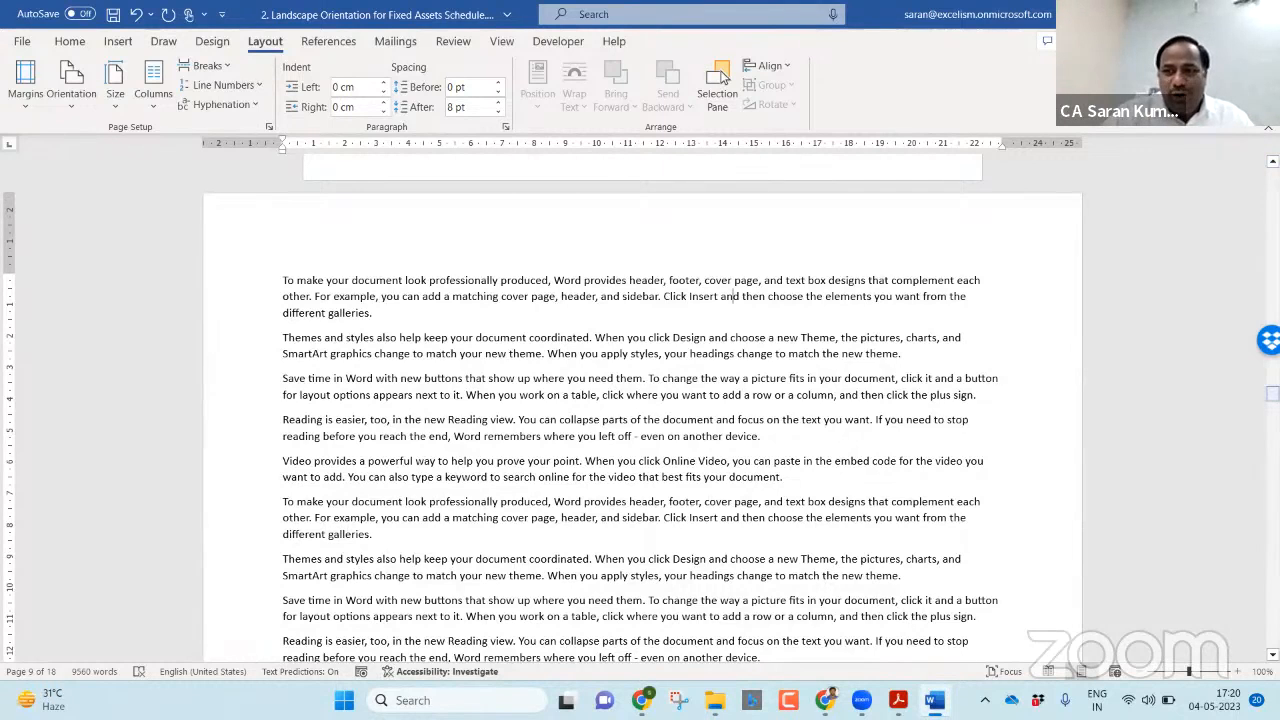
{"action": "scroll", "coordinate": [722, 78], "scroll_direction": "down", "scroll_amount": 10}
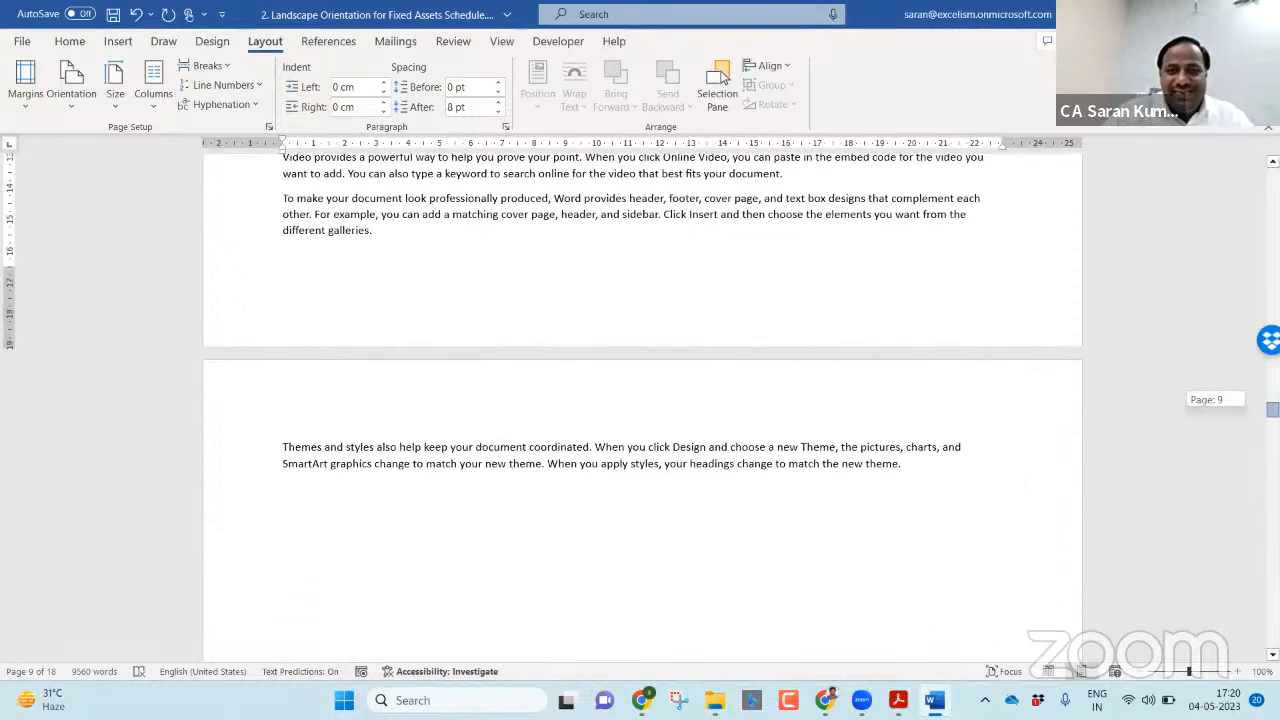
{"action": "left_click_drag", "start_coordinate": [951, 471], "coordinate": [392, 293]}
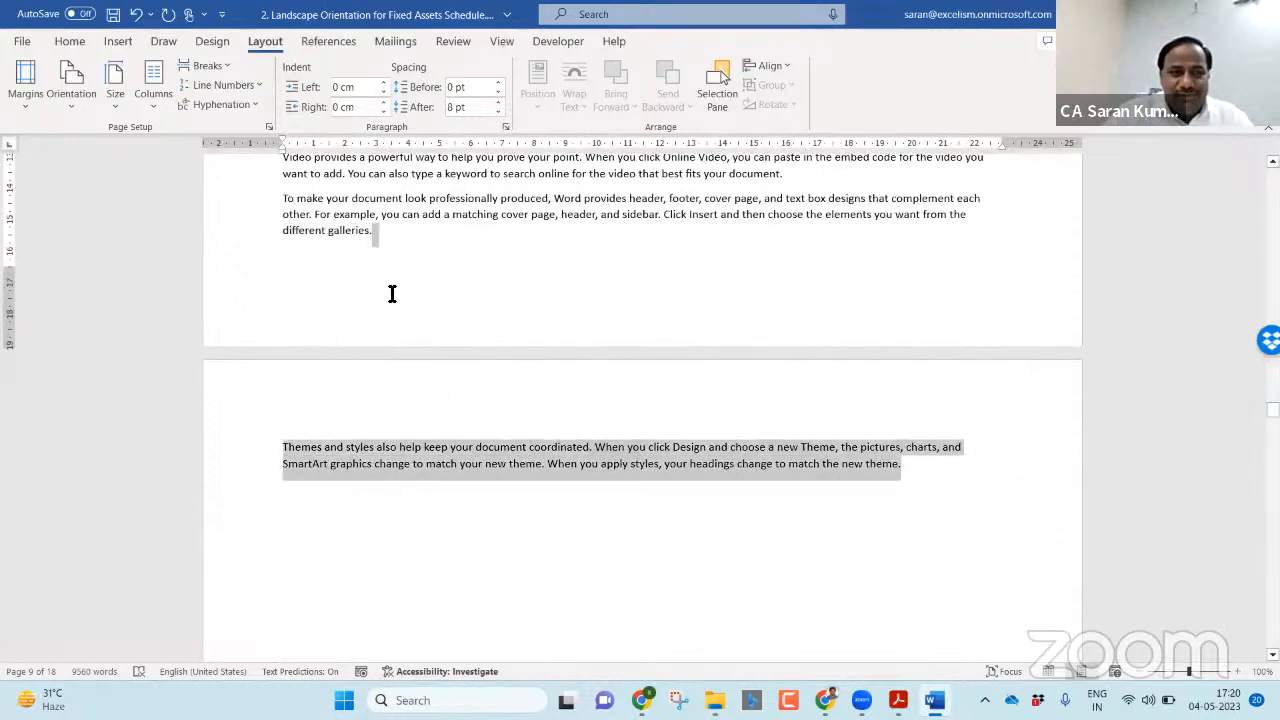
{"action": "key", "text": "Delete"}
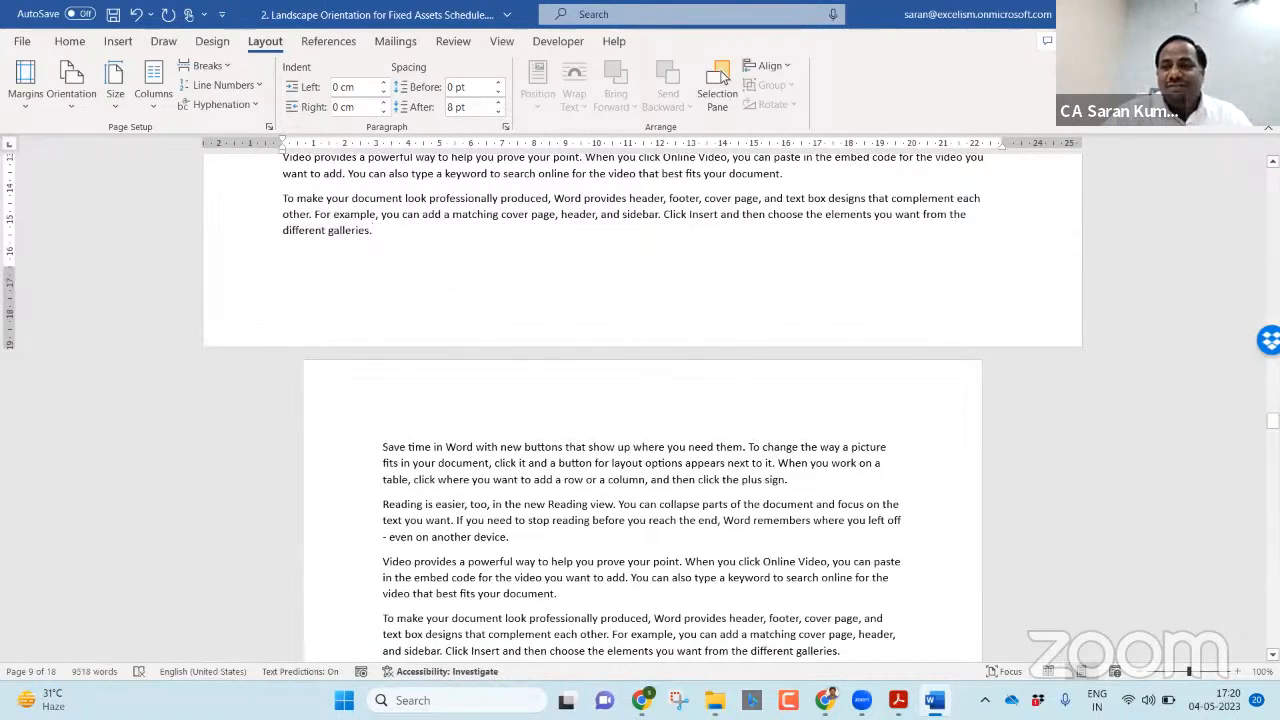
- Look through landscape page 9 and the pages after it up to page 13 and examine their orientation
{"action": "scroll", "coordinate": [722, 78], "scroll_direction": "up", "scroll_amount": 2}
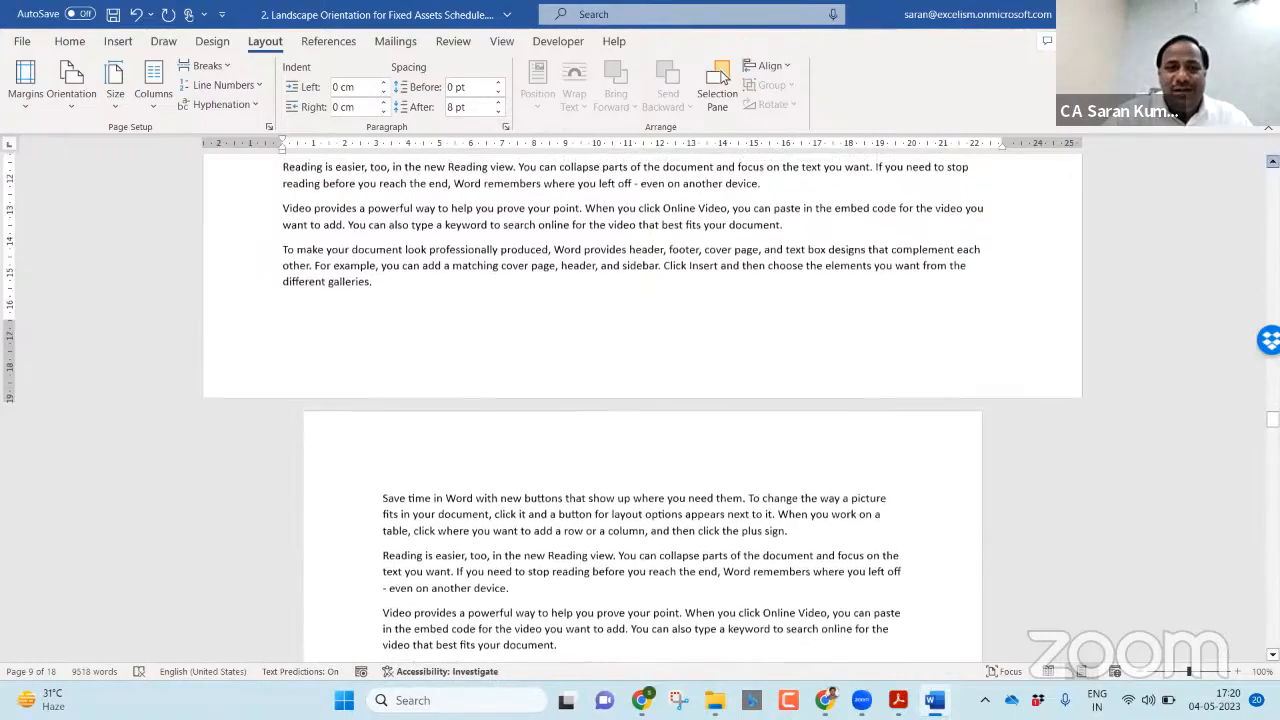
{"action": "scroll", "coordinate": [724, 78], "scroll_direction": "up", "scroll_amount": 10}
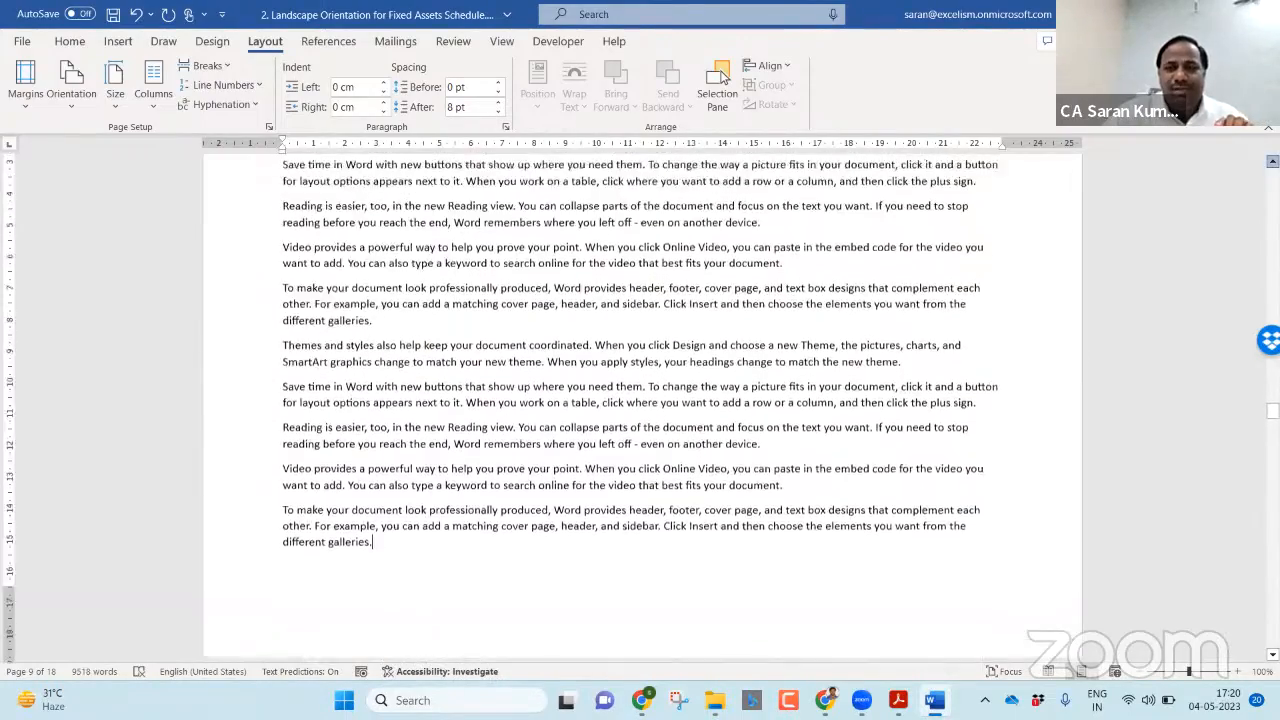
{"action": "scroll", "coordinate": [724, 78], "scroll_direction": "up", "scroll_amount": 3}
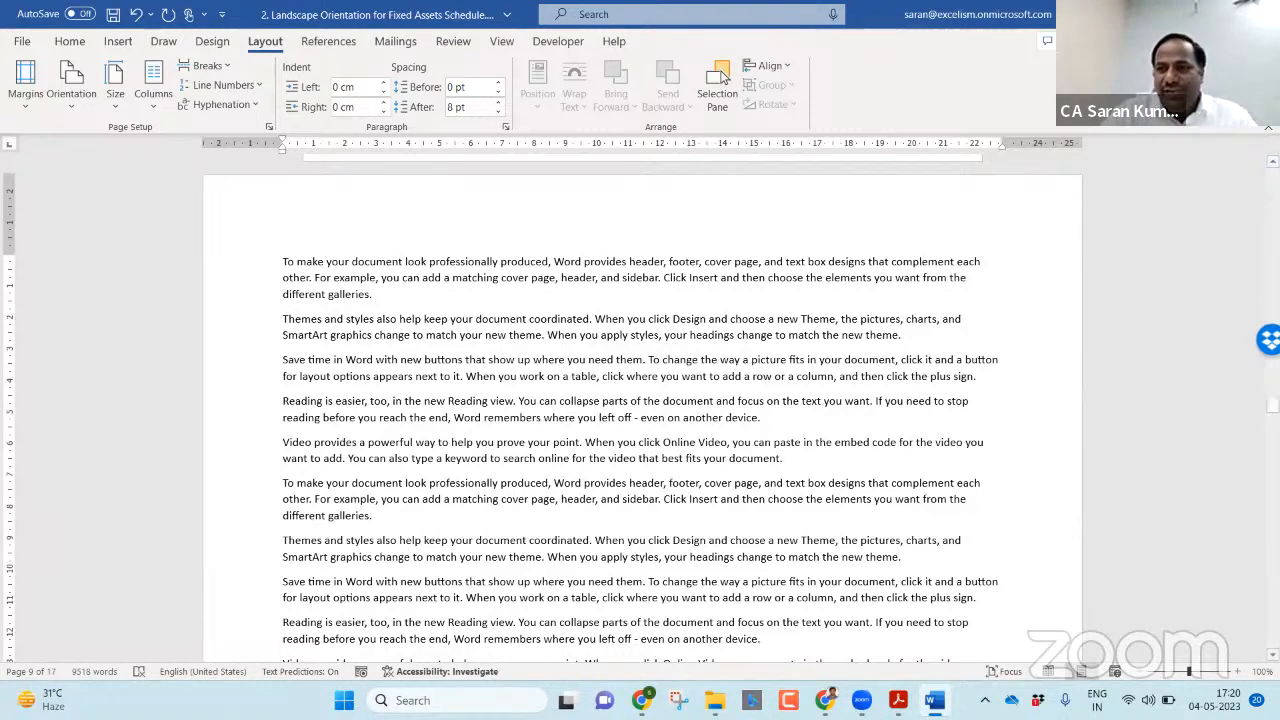
{"action": "left_click_drag", "start_coordinate": [1272, 405], "coordinate": [1272, 513]}
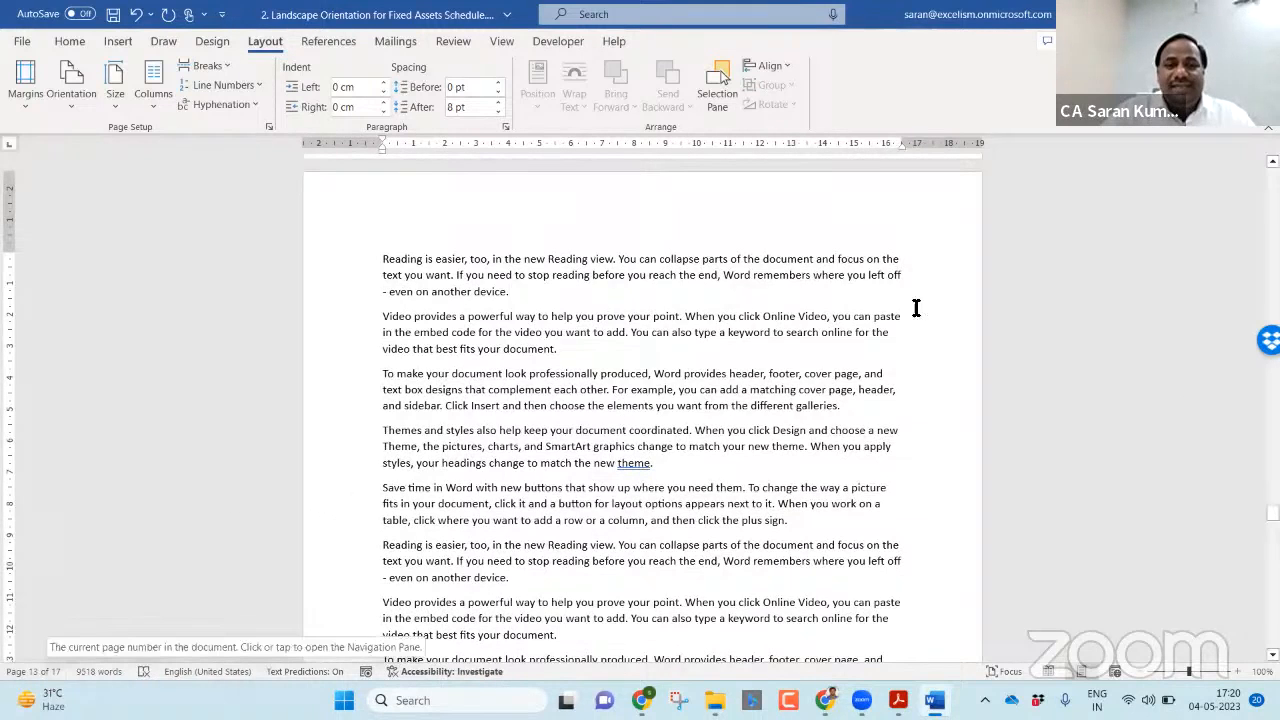
{"action": "left_click", "coordinate": [1273, 162]}
{"action": "left_click", "coordinate": [1273, 162]}
{"action": "left_click", "coordinate": [1273, 162]}
{"action": "left_click", "coordinate": [1273, 162]}
{"action": "left_click", "coordinate": [1273, 162]}
{"action": "left_click", "coordinate": [1273, 162]}
{"action": "scroll", "coordinate": [1049, 277], "scroll_direction": "up", "scroll_amount": 2}
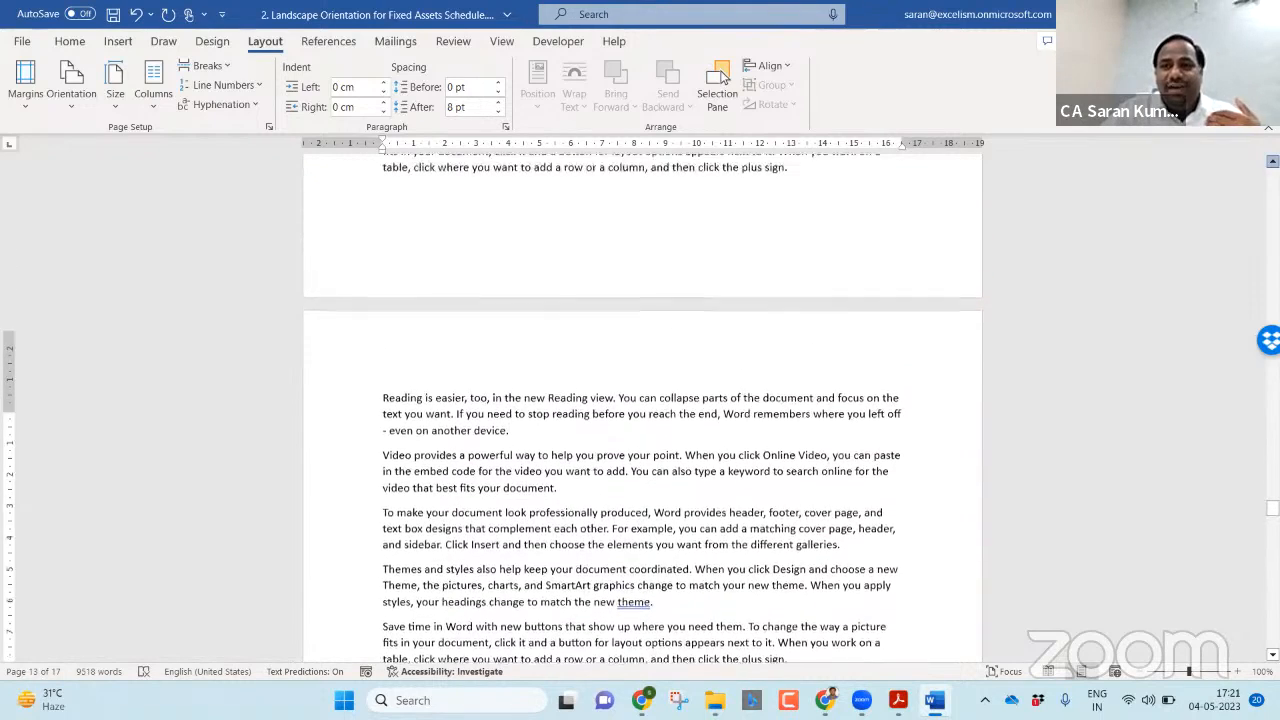
- Insert a Next Page section break at the end of page 12's text and delete the empty paragraph above page 13's text
{"action": "left_click", "coordinate": [893, 243]}
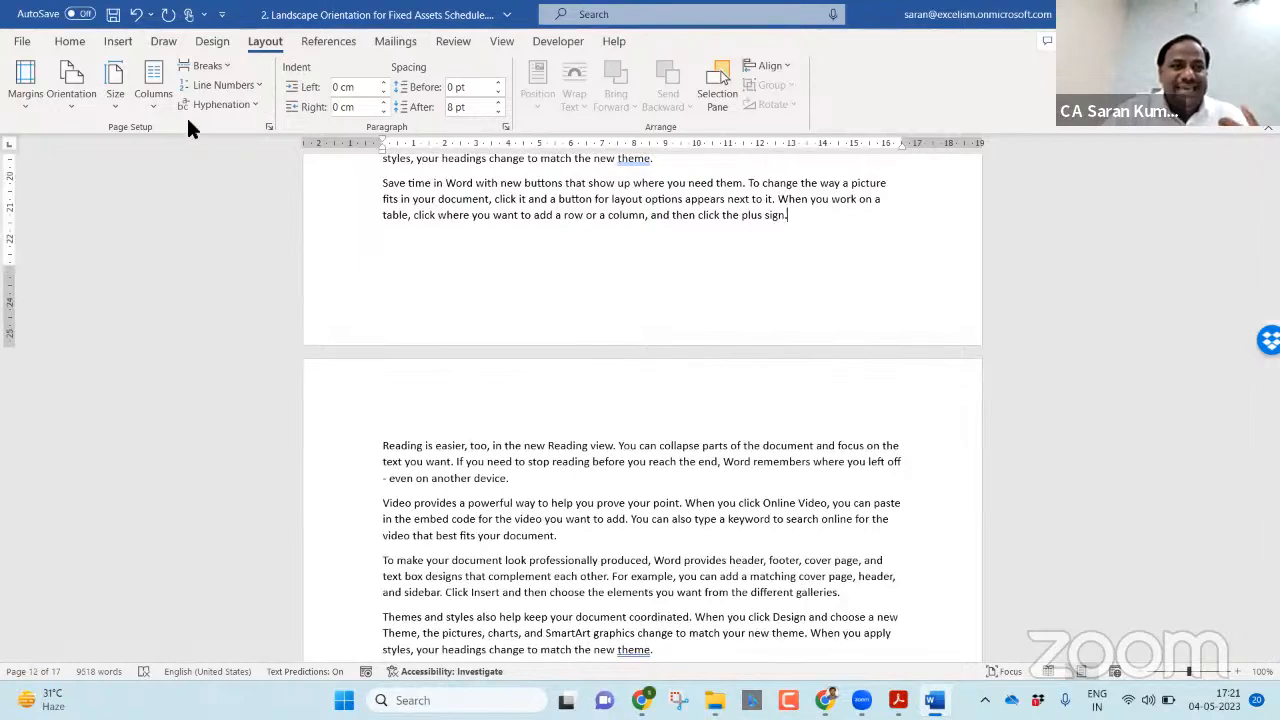
{"action": "left_click", "coordinate": [205, 66]}
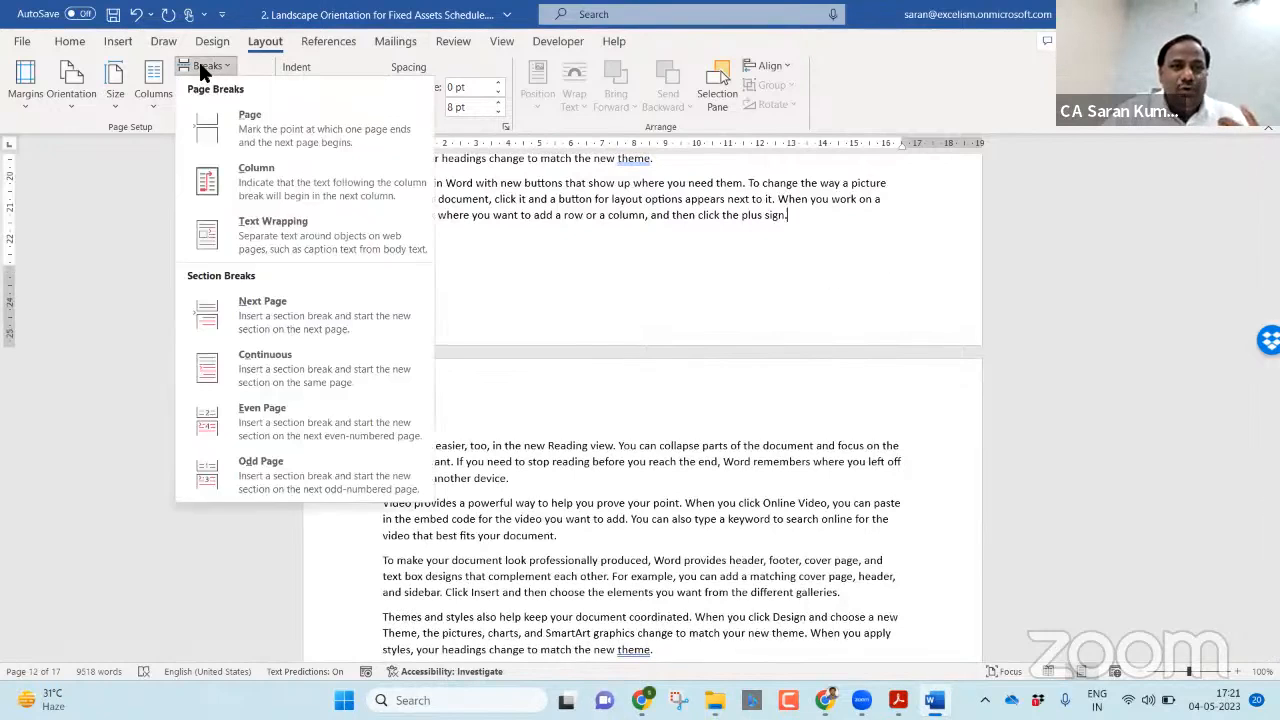
{"action": "left_click", "coordinate": [272, 302]}
{"action": "key", "text": "Delete"}
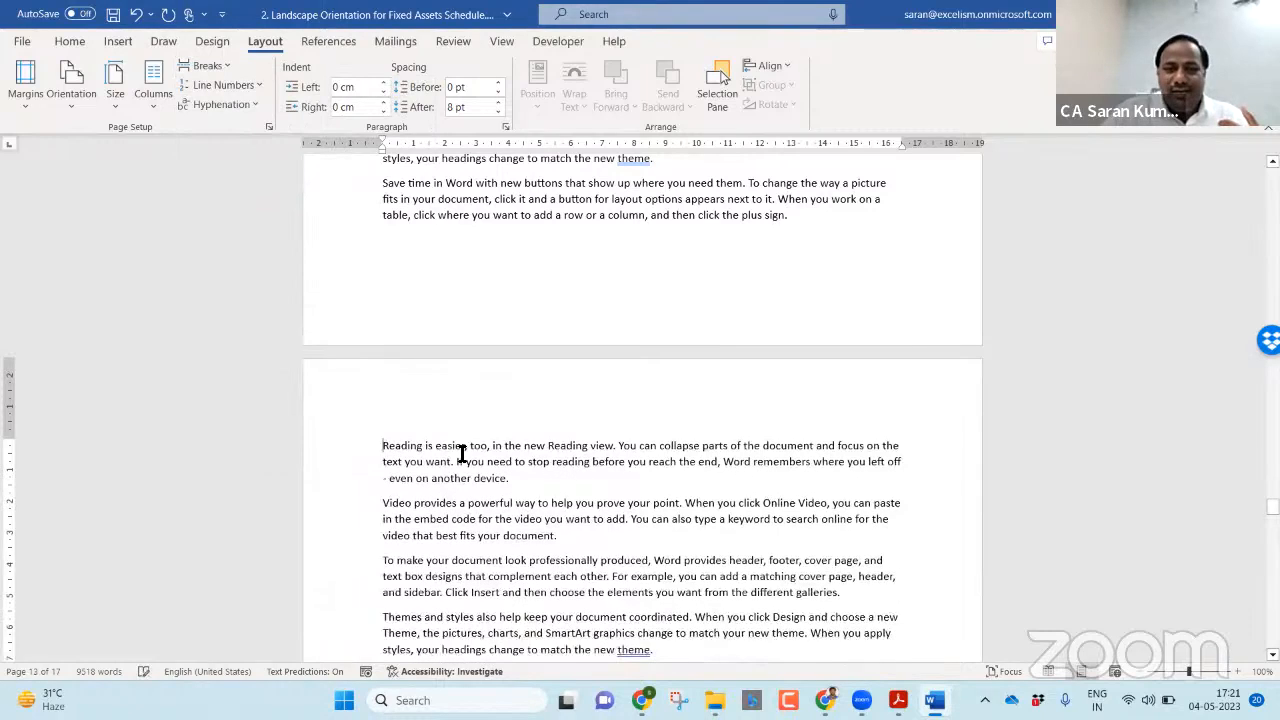
- Check the section number in page 13's header and set that section's orientation to Landscape
{"action": "double_click", "coordinate": [440, 398]}
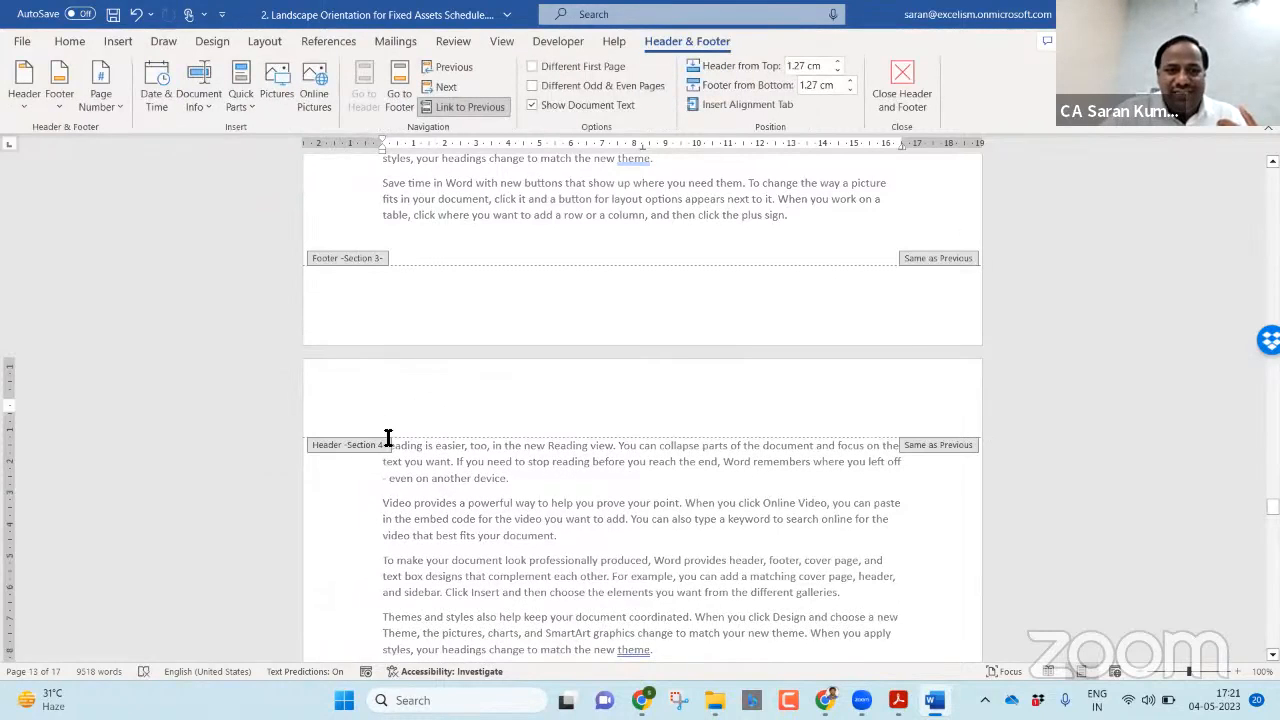
{"action": "double_click", "coordinate": [492, 477]}
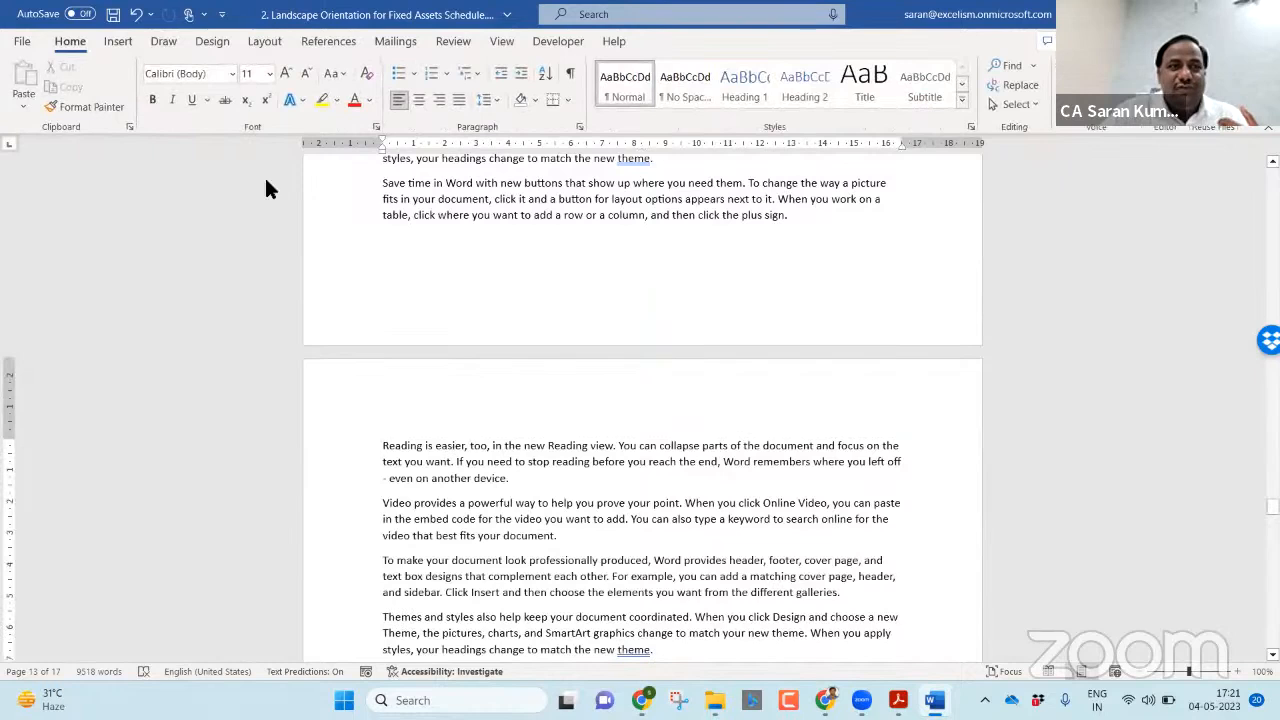
{"action": "left_click", "coordinate": [262, 42]}
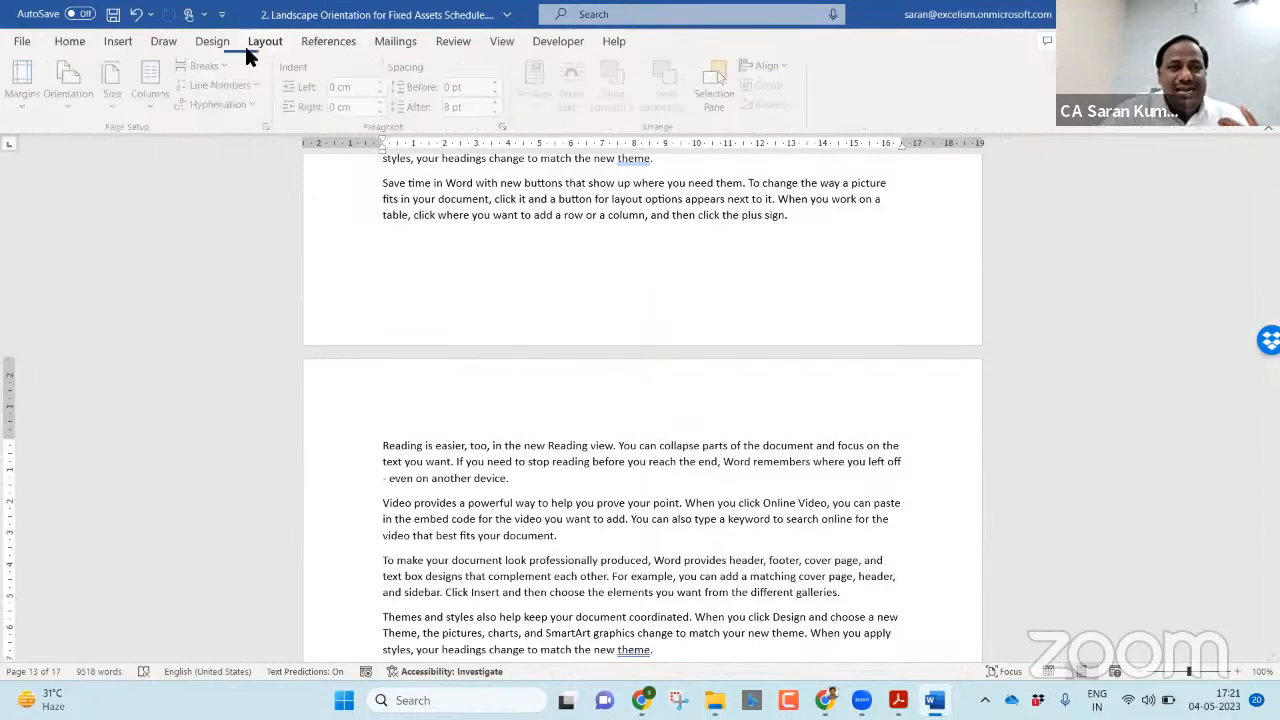
{"action": "left_click", "coordinate": [84, 94]}
{"action": "left_click", "coordinate": [120, 181]}
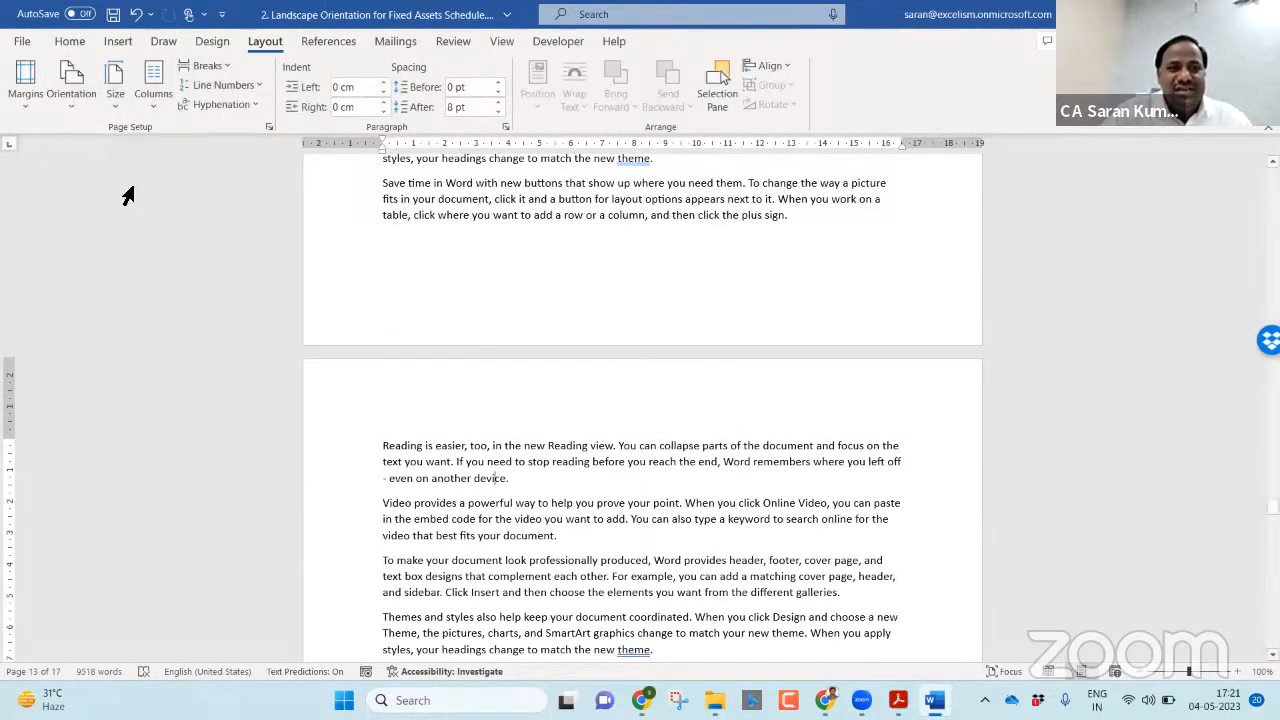
- Insert a Next Page section break at the end of page 13's text and check the section number in page 14's header
{"action": "left_click_drag", "start_coordinate": [1272, 531], "coordinate": [1272, 556]}
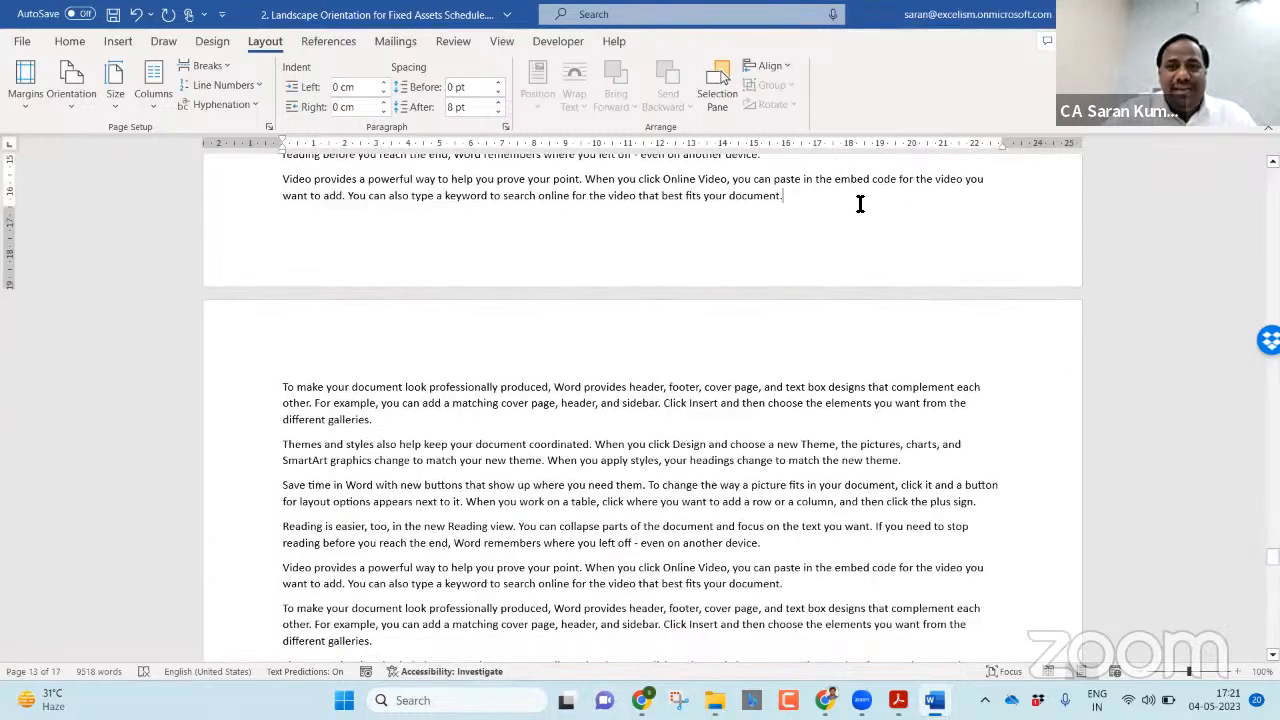
{"action": "left_click", "coordinate": [228, 68]}
{"action": "left_click", "coordinate": [316, 298]}
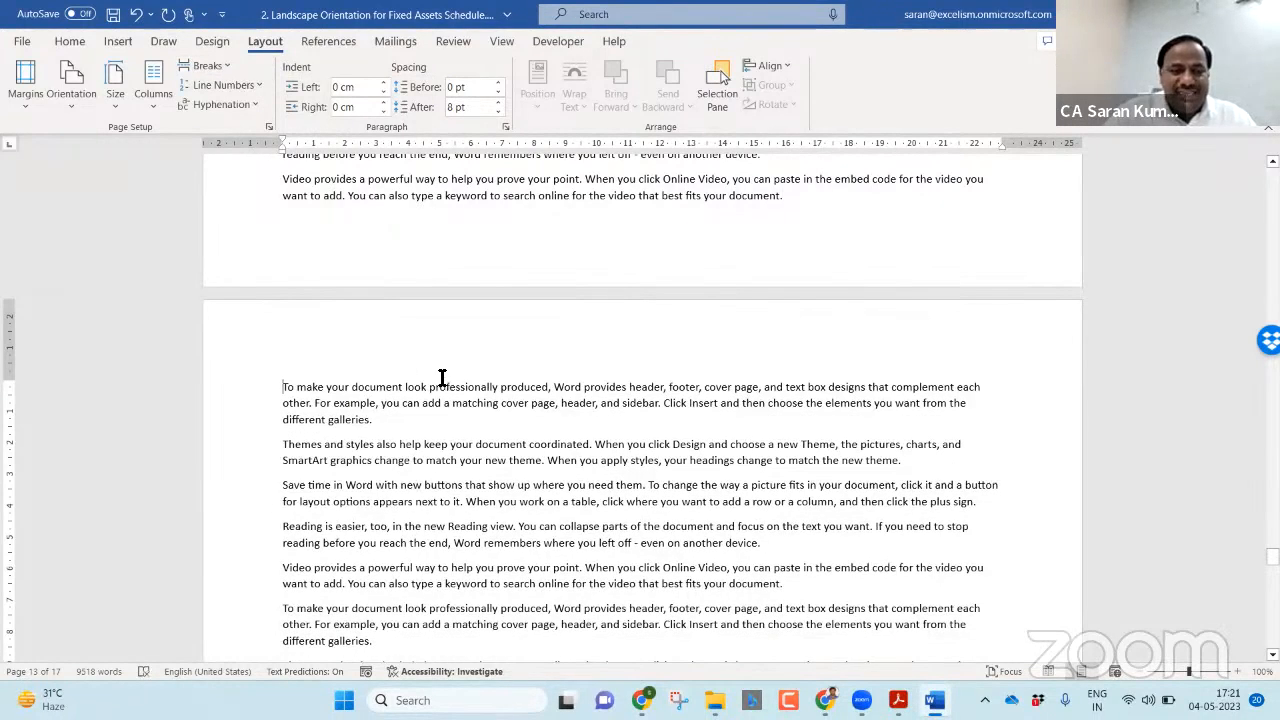
{"action": "double_click", "coordinate": [410, 338]}
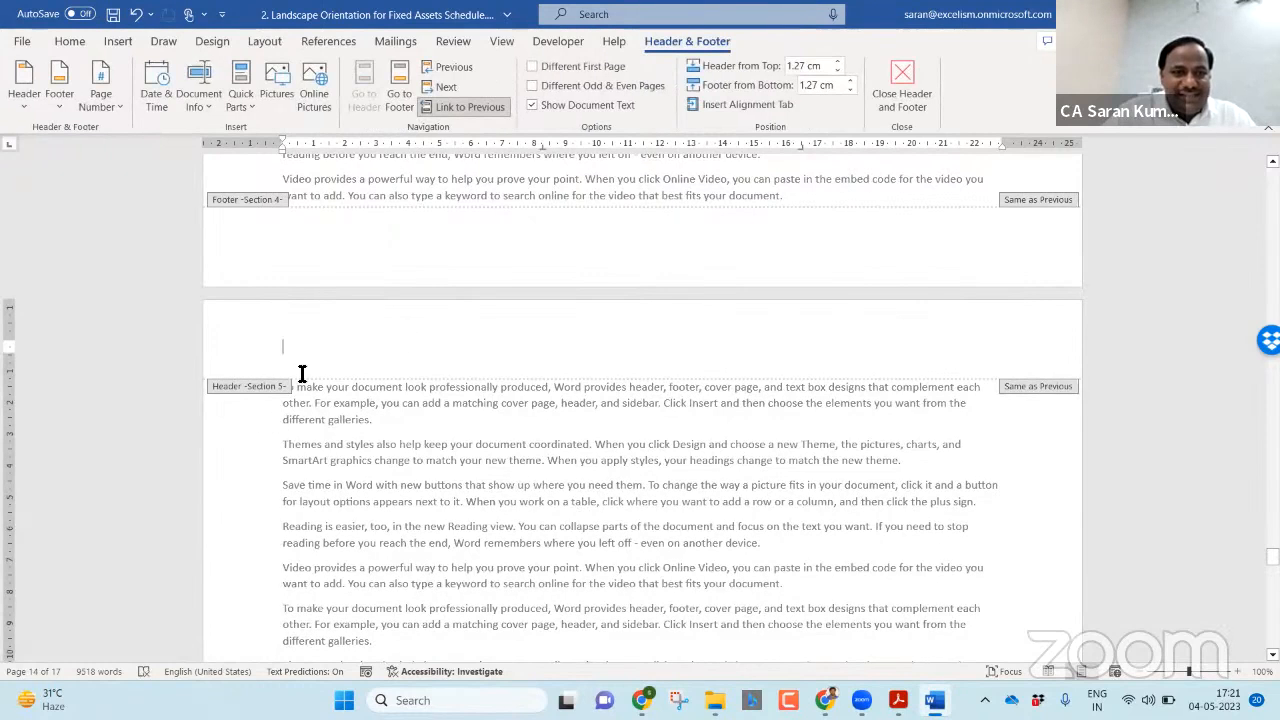
- Leave page 14's header and set the orientation of the section starting on page 14 to Portrait
{"action": "double_click", "coordinate": [350, 420]}
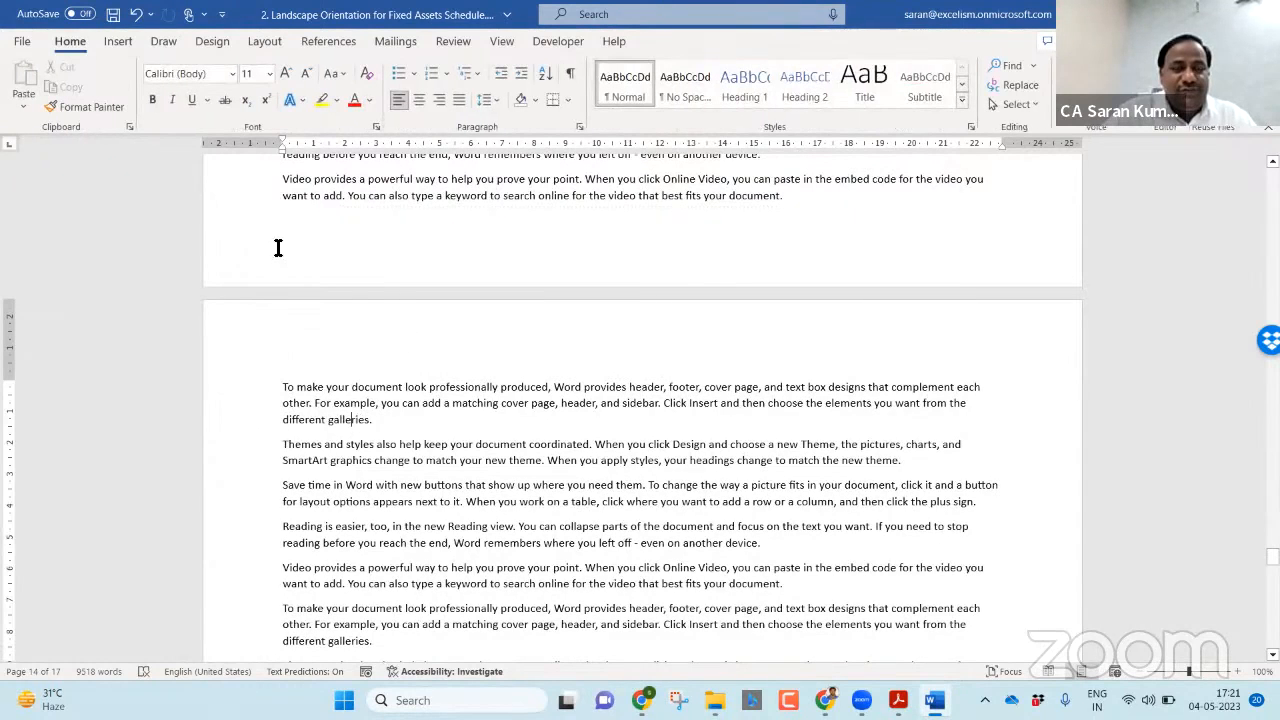
{"action": "left_click", "coordinate": [262, 42]}
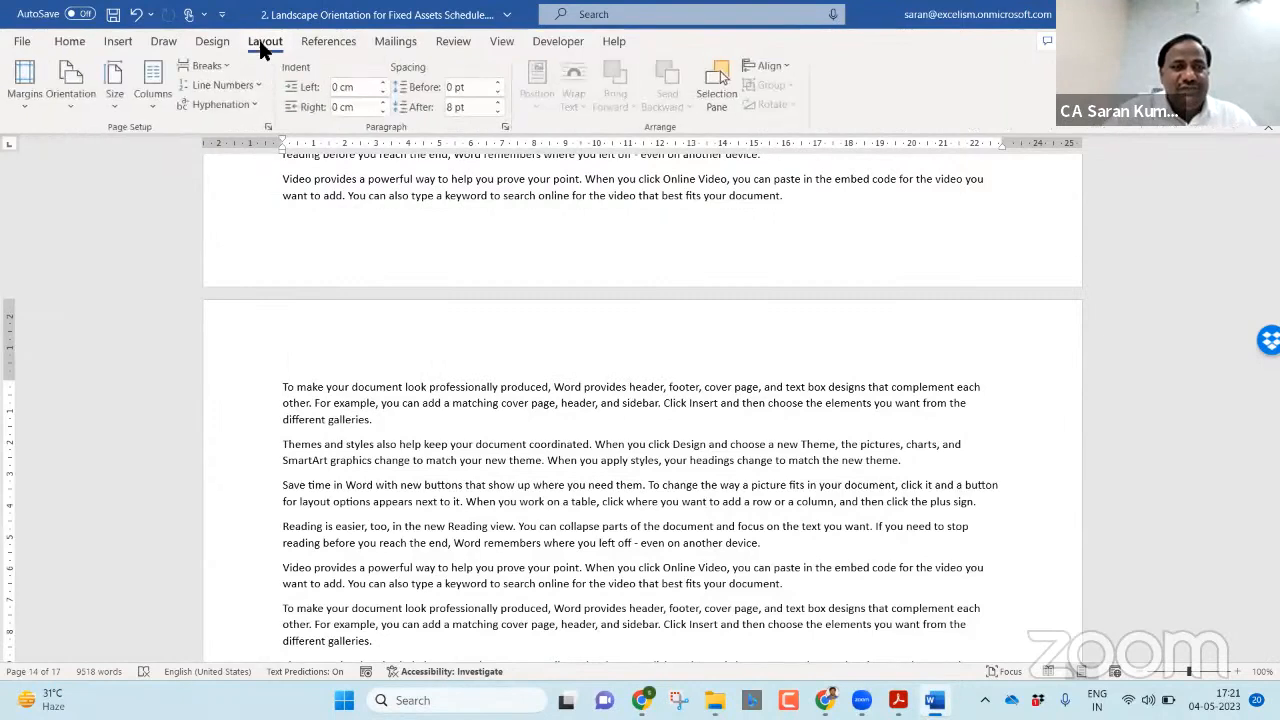
{"action": "left_click", "coordinate": [67, 105]}
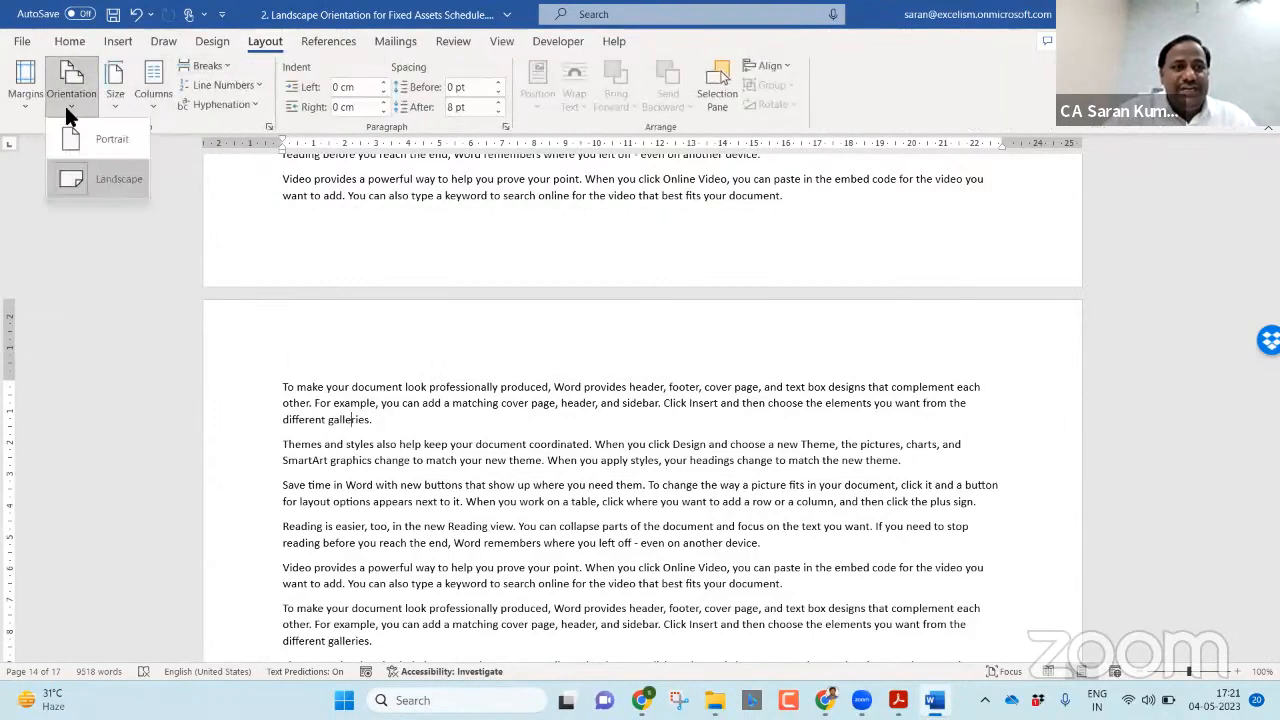
{"action": "left_click", "coordinate": [88, 131]}
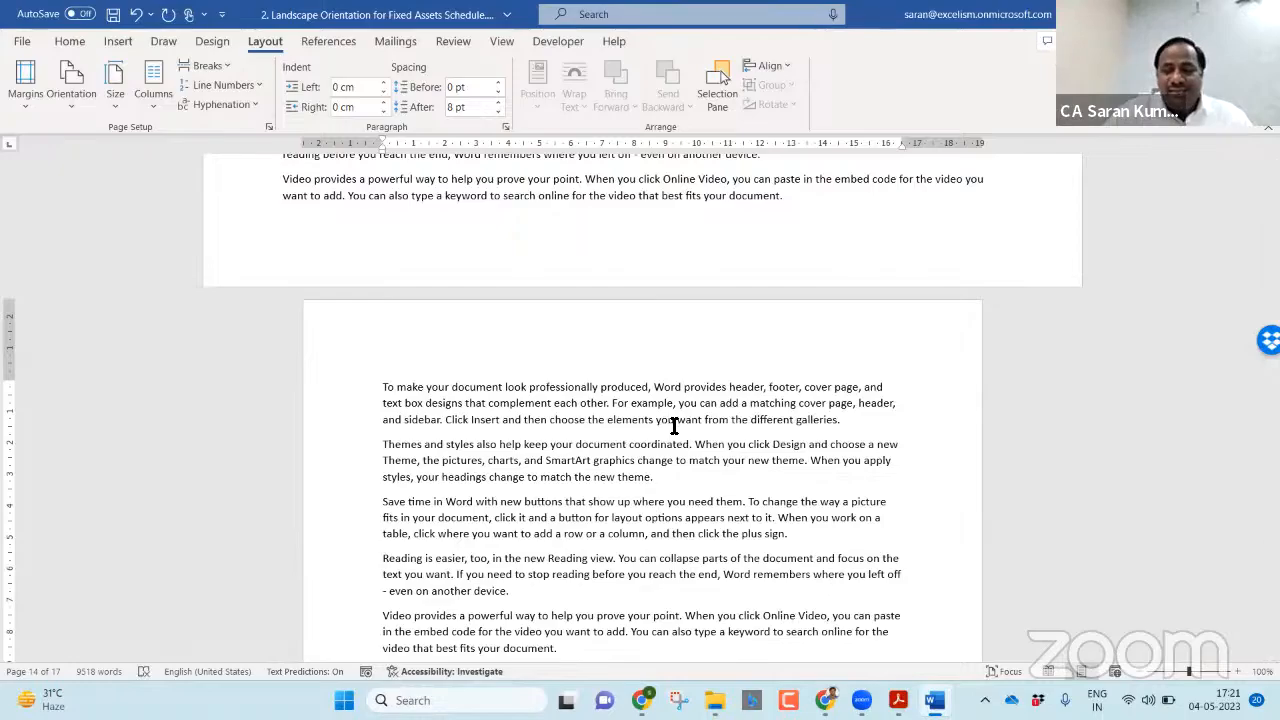
- Look through the whole document from page 1 to the last page and examine the orientation of each page
{"action": "key", "text": "ctrl+Home"}
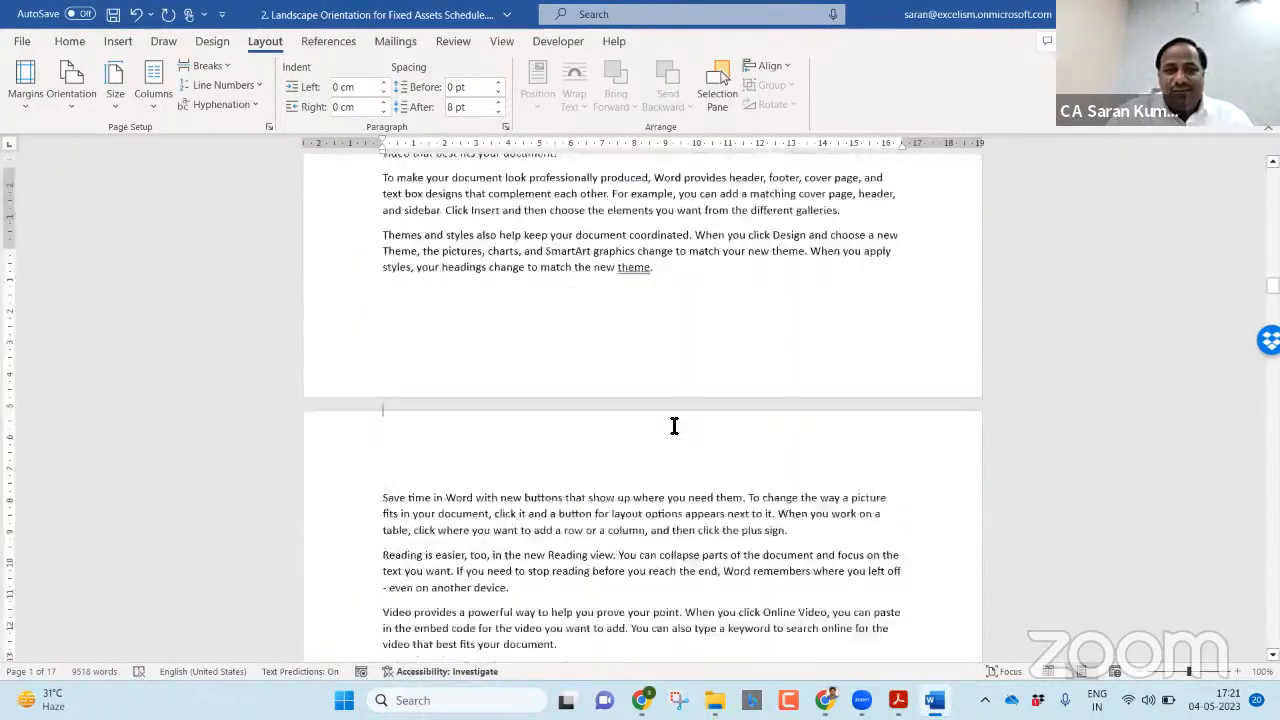
{"action": "scroll", "coordinate": [674, 426], "scroll_direction": "down", "scroll_amount": 10}
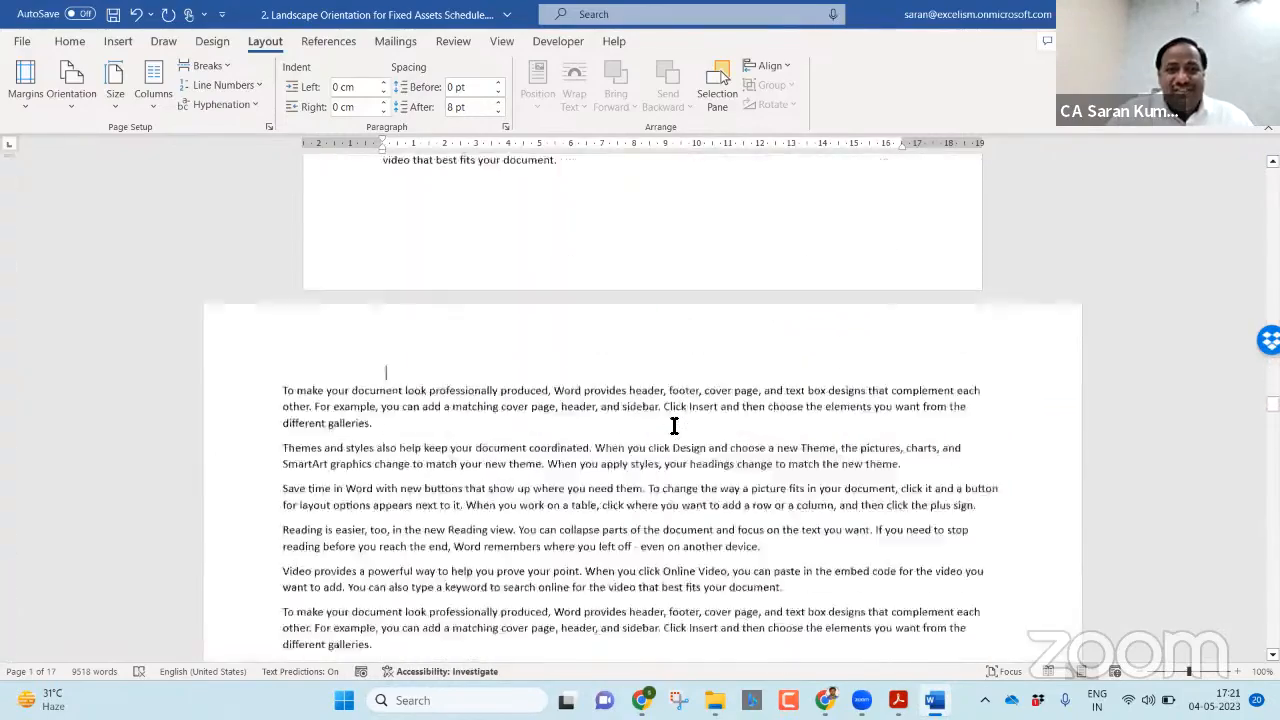
{"action": "scroll", "coordinate": [674, 426], "scroll_direction": "down", "scroll_amount": 10}
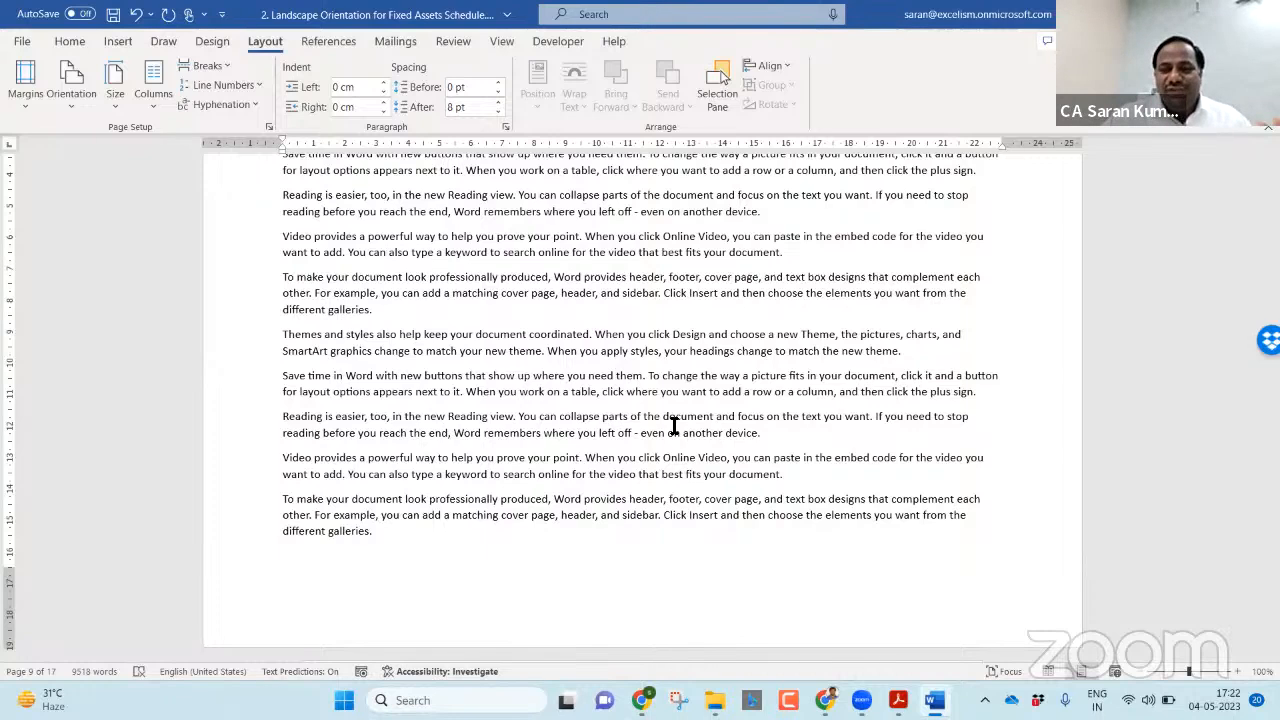
{"action": "key", "text": "Page_Down"}
{"action": "scroll", "coordinate": [673, 426], "scroll_direction": "down", "scroll_amount": 15}
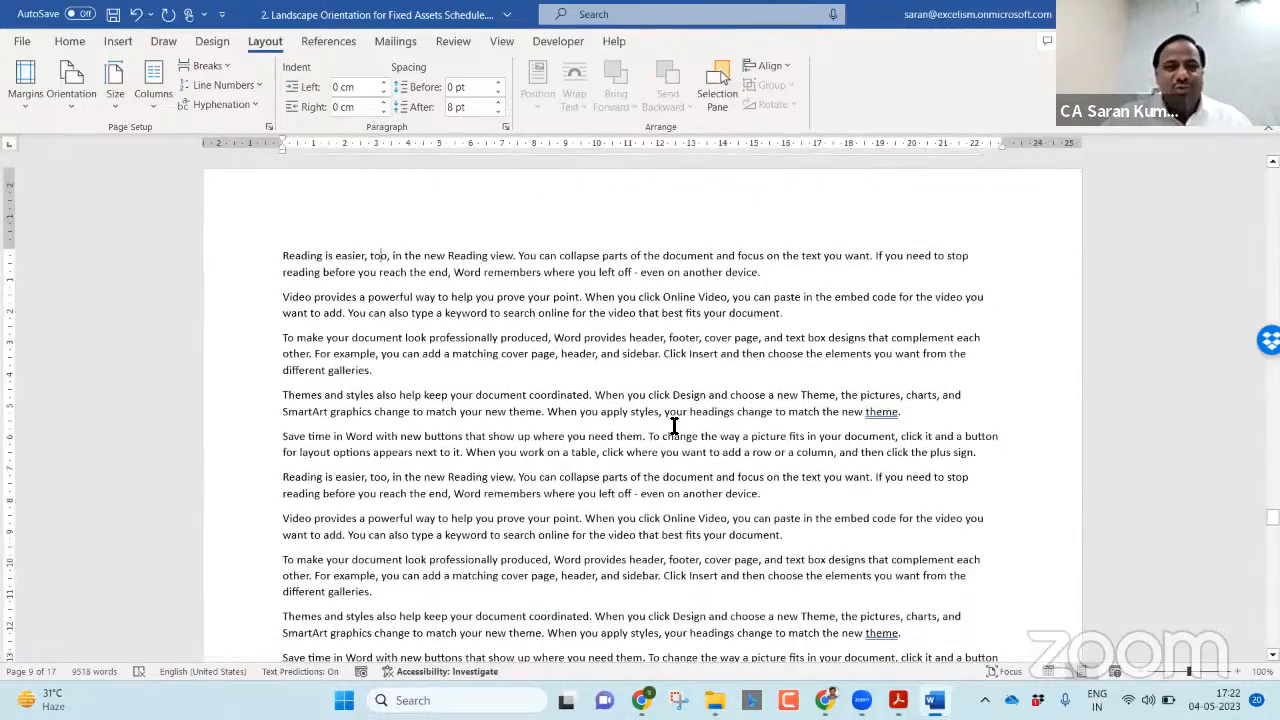
{"action": "scroll", "coordinate": [673, 426], "scroll_direction": "down", "scroll_amount": 15}
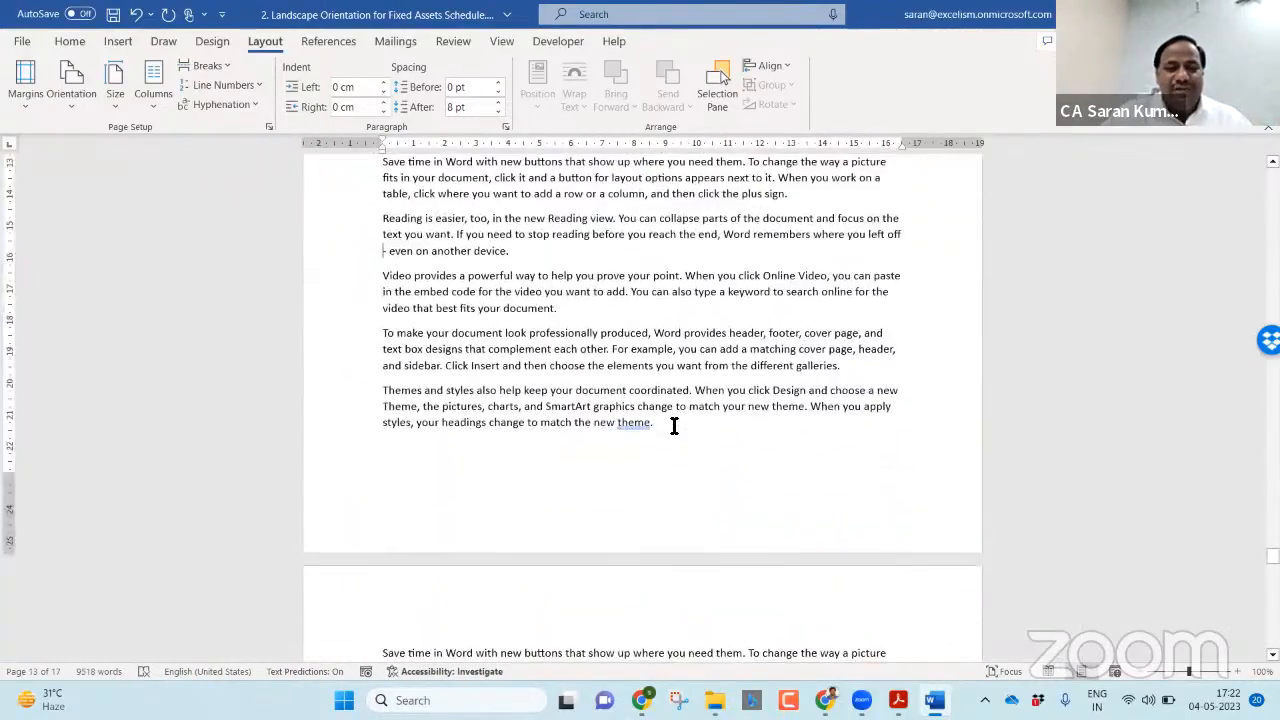
{"action": "scroll", "coordinate": [674, 426], "scroll_direction": "up", "scroll_amount": 2}
{"action": "scroll", "coordinate": [673, 426], "scroll_direction": "down", "scroll_amount": 10}
{"action": "scroll", "coordinate": [673, 426], "scroll_direction": "down", "scroll_amount": 4}
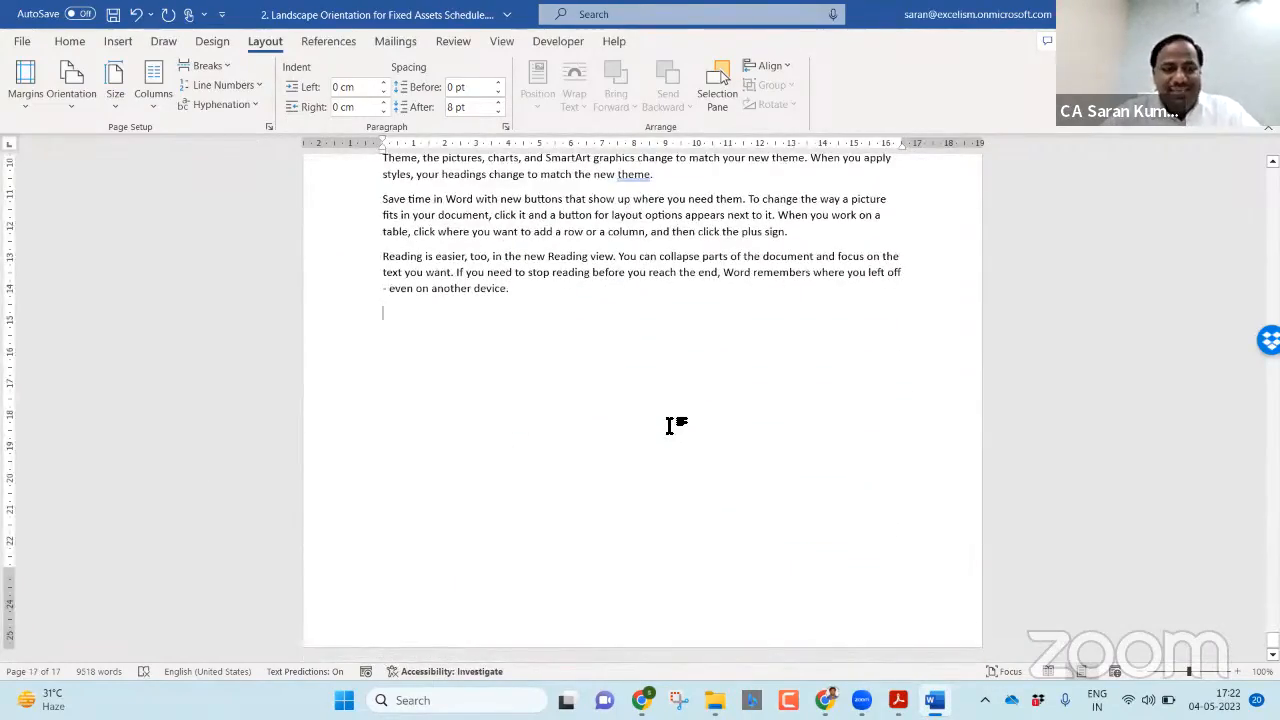